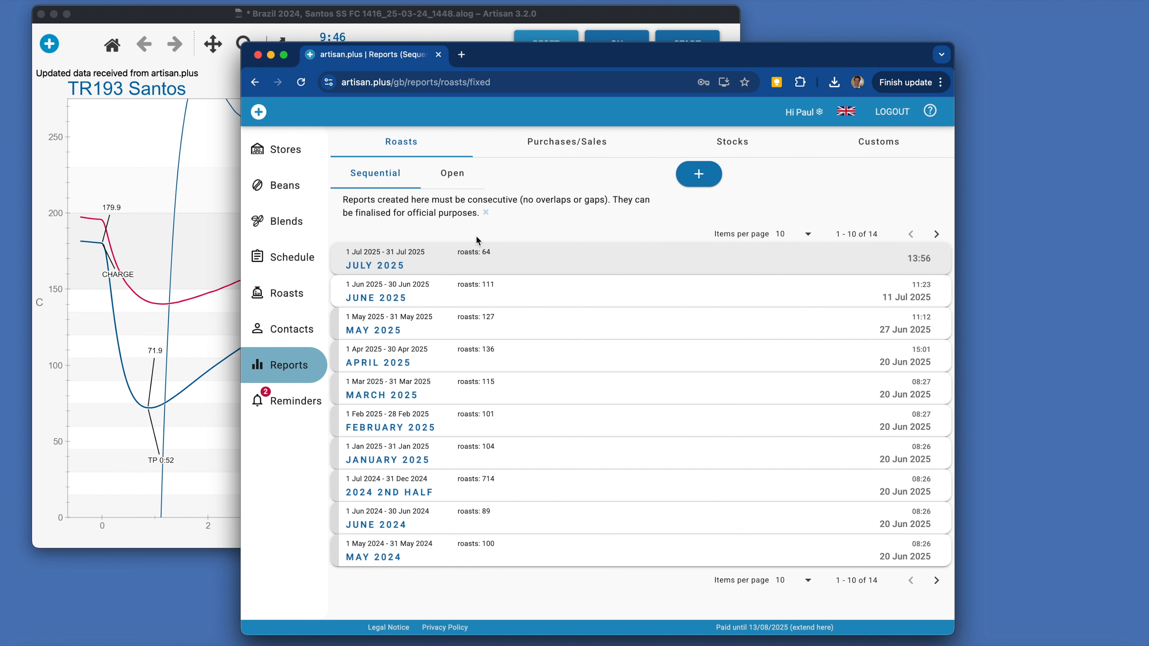
Start a new roast report in the section that allows freely chosen report intervals.
{"action": "left_click", "coordinate": [457, 182]}
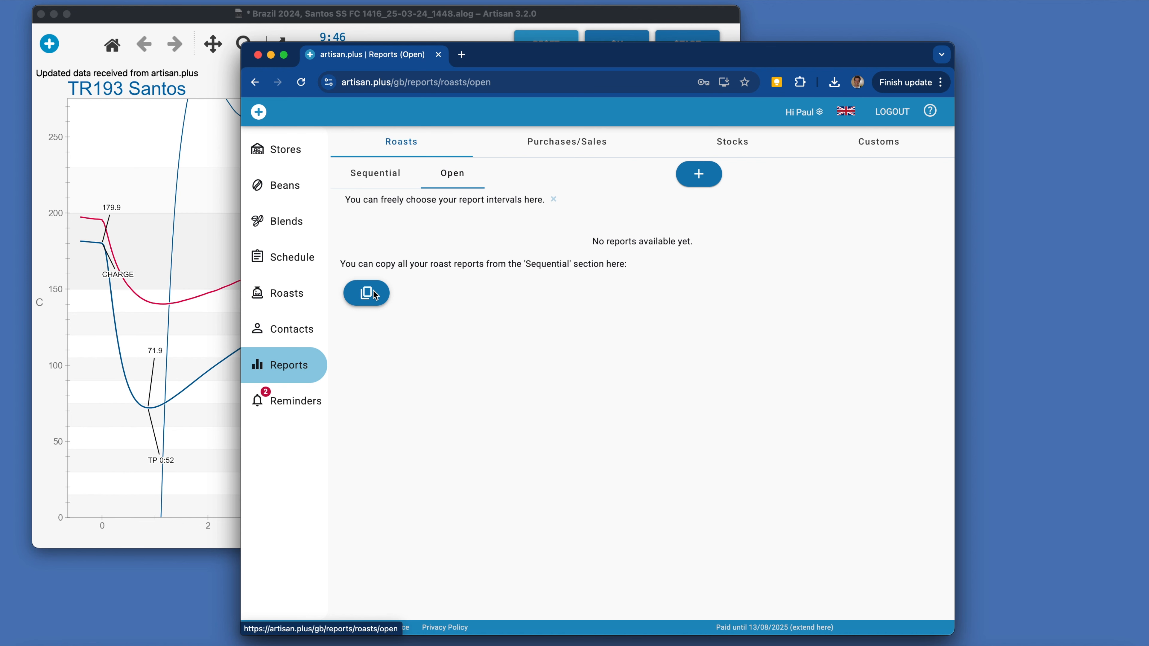
{"action": "left_click", "coordinate": [700, 177]}
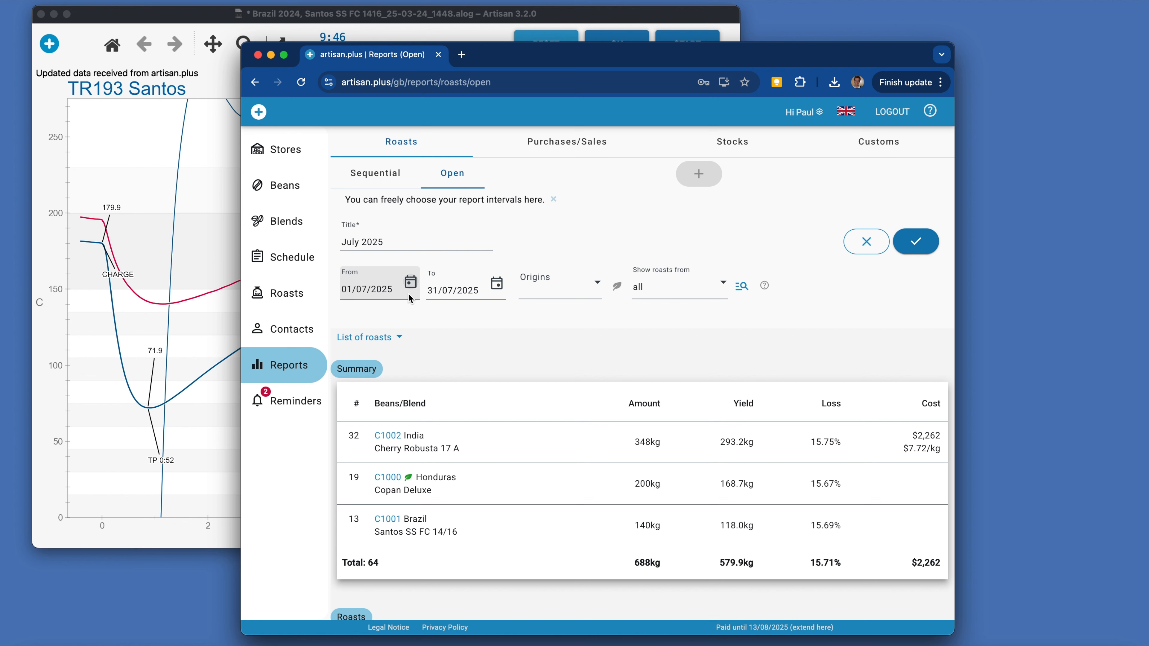
Set the report's start date to 01/07/2023 and look over the resulting bean summary.
{"action": "left_click", "coordinate": [387, 291]}
{"action": "left_click_drag", "start_coordinate": [388, 292], "coordinate": [400, 293]}
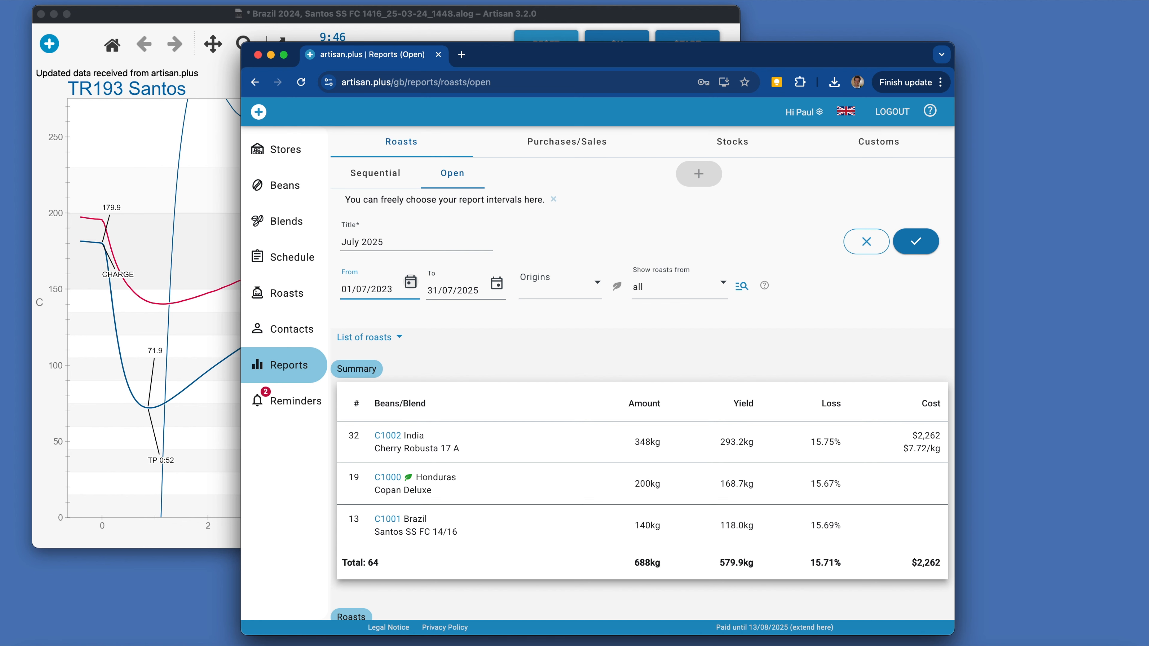
{"action": "left_click", "coordinate": [428, 306]}
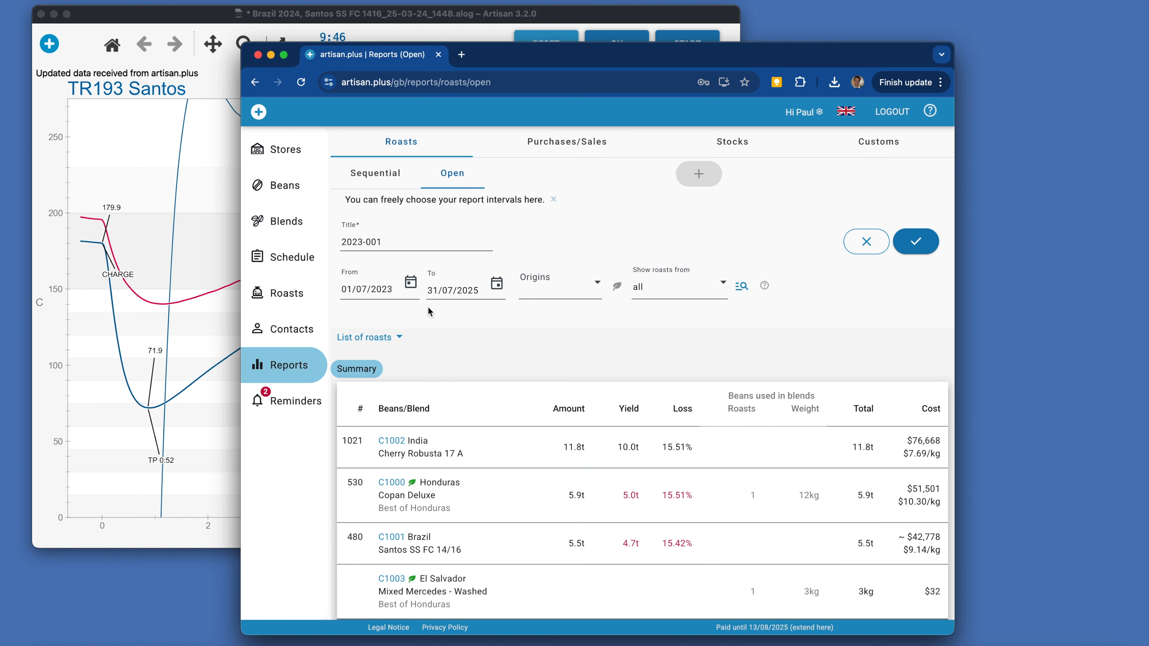
{"action": "scroll", "coordinate": [455, 383], "scroll_direction": "down", "scroll_amount": 5}
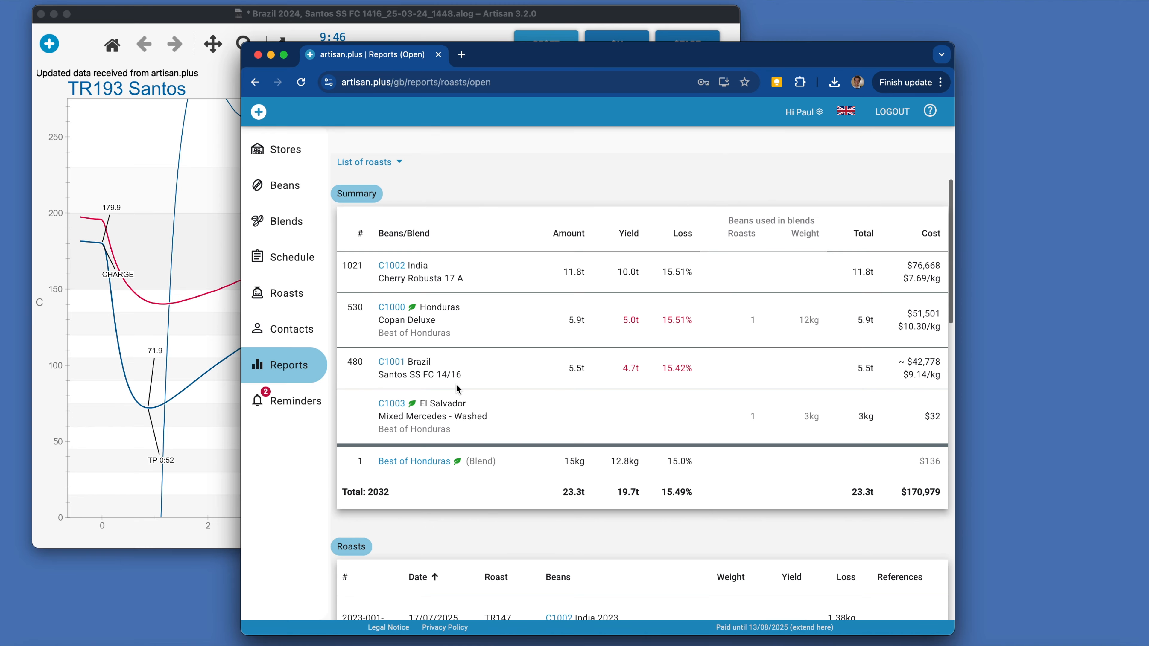
{"action": "scroll", "coordinate": [381, 474], "scroll_direction": "up", "scroll_amount": 5}
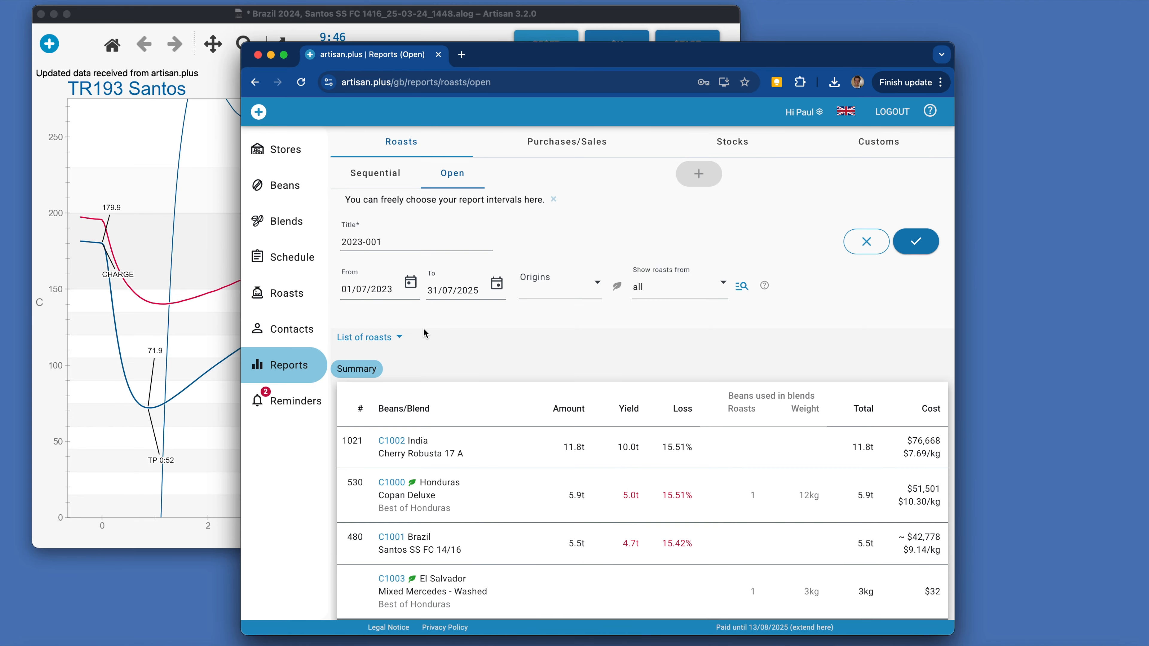
Save the report with a start date of 13/07/2025, limited to organic beans.
{"action": "left_click", "coordinate": [410, 284]}
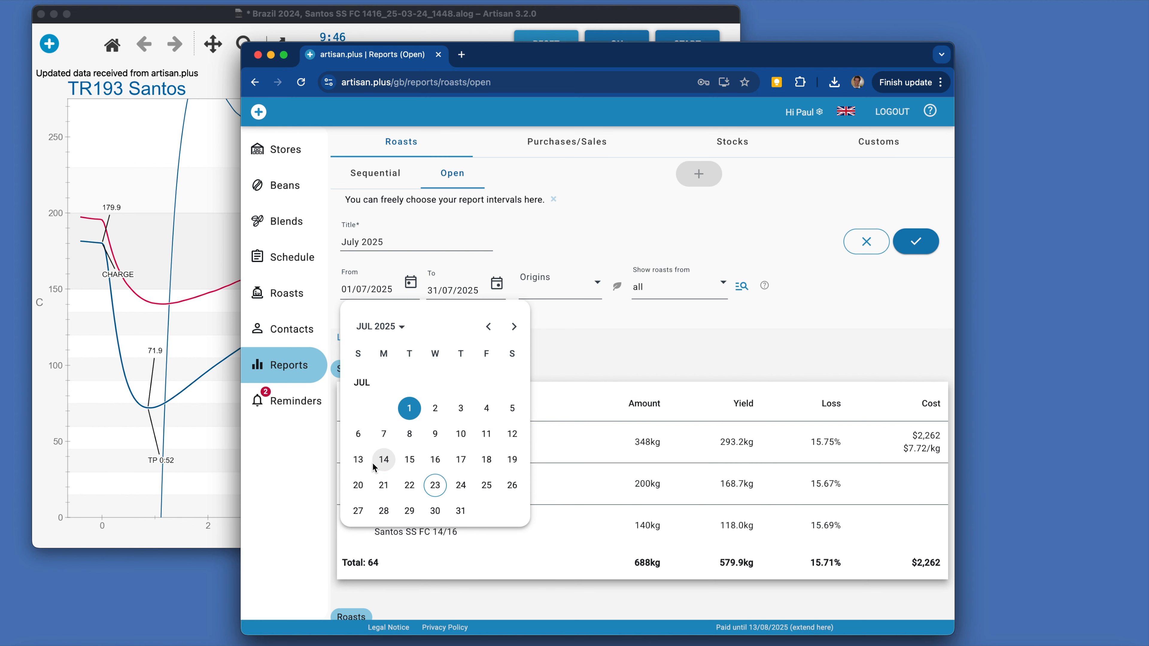
{"action": "left_click", "coordinate": [359, 460]}
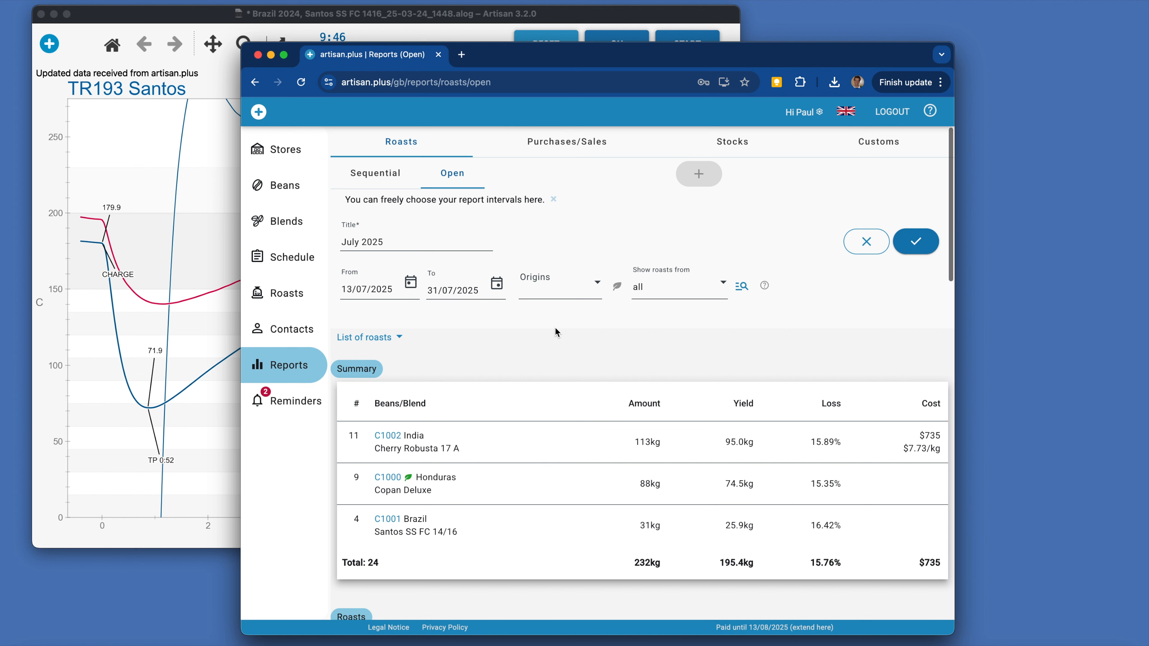
{"action": "left_click", "coordinate": [588, 295]}
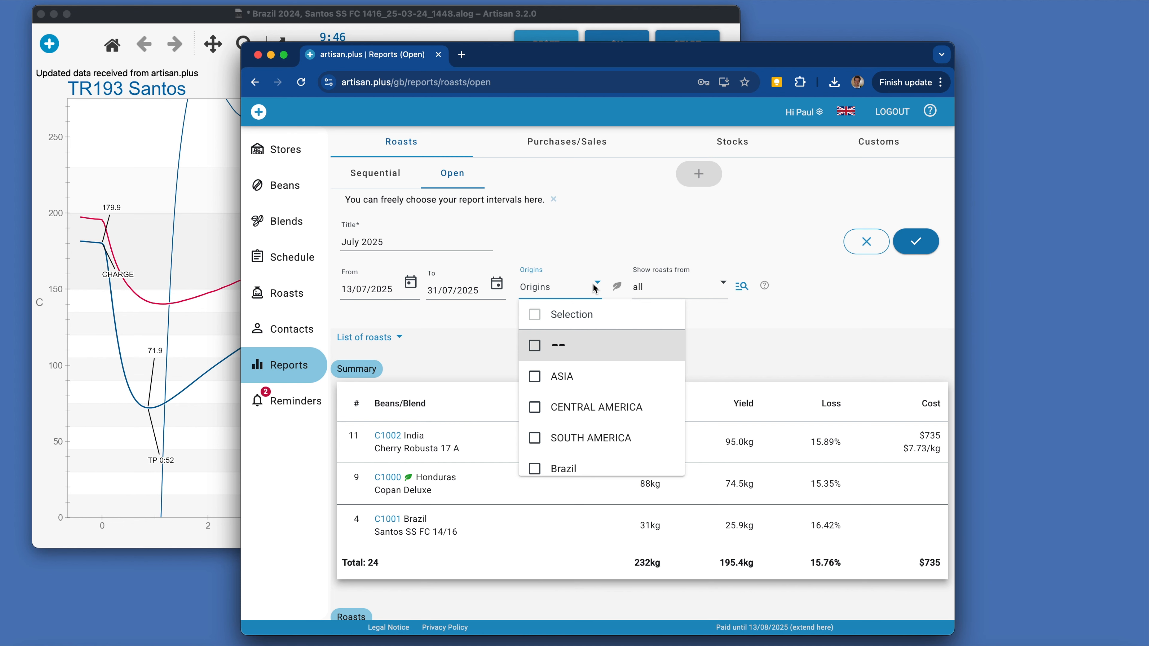
{"action": "left_click", "coordinate": [595, 287]}
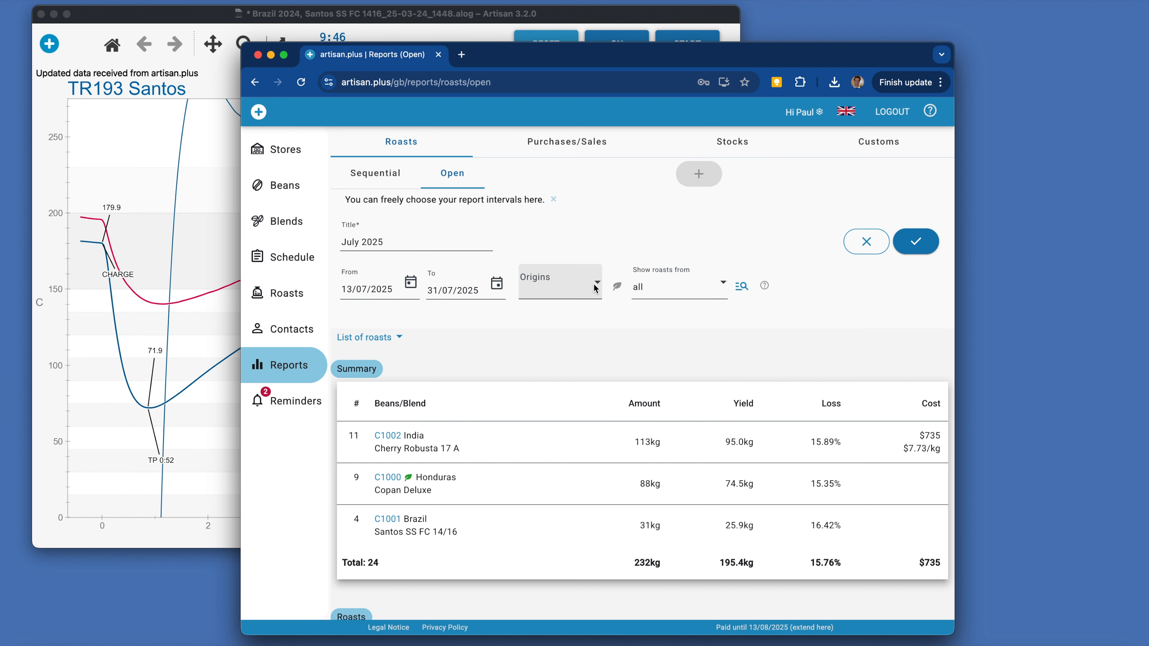
{"action": "left_click", "coordinate": [618, 287]}
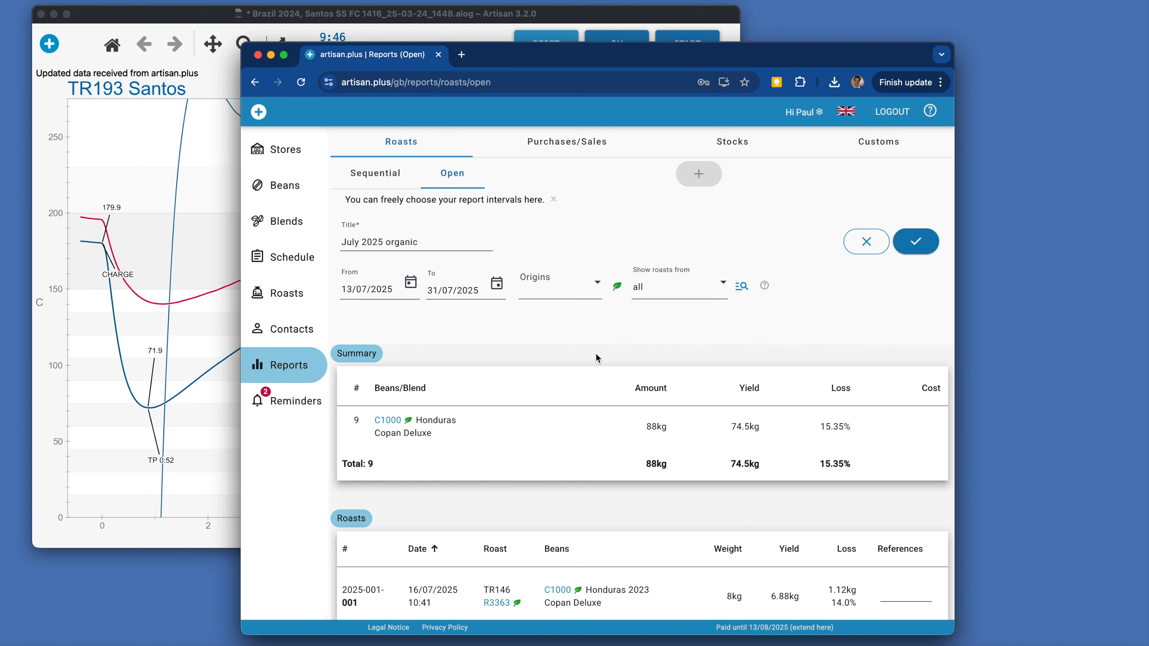
{"action": "left_click", "coordinate": [914, 244]}
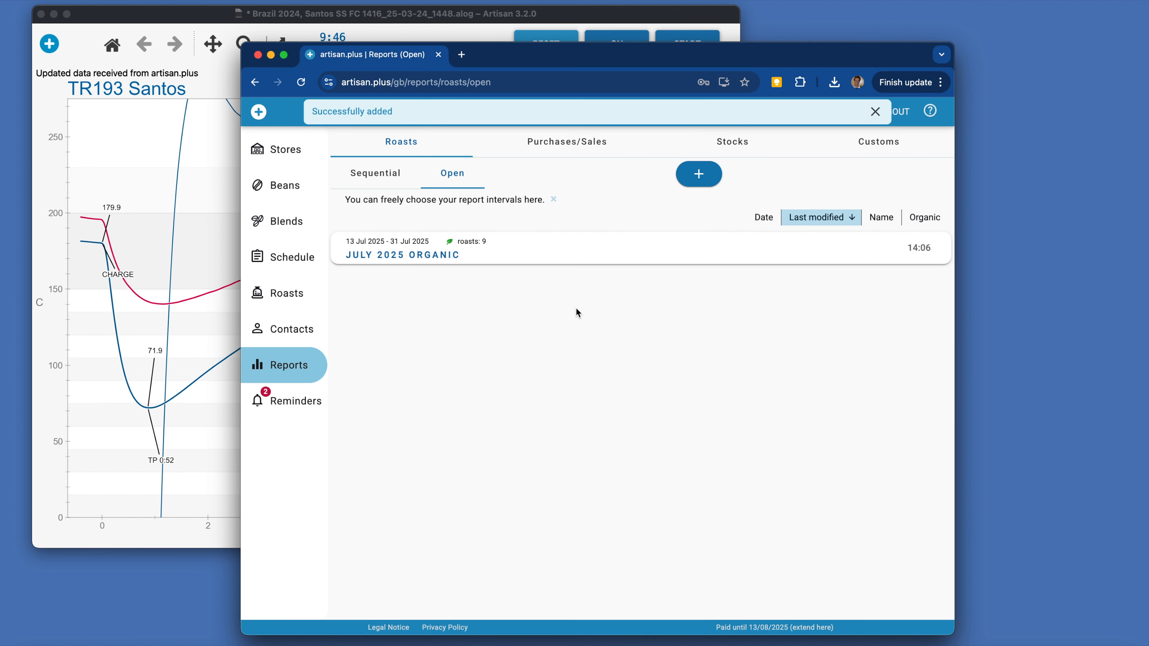
Start another open roast report with a start date of 13/07/2024.
{"action": "left_click", "coordinate": [693, 181]}
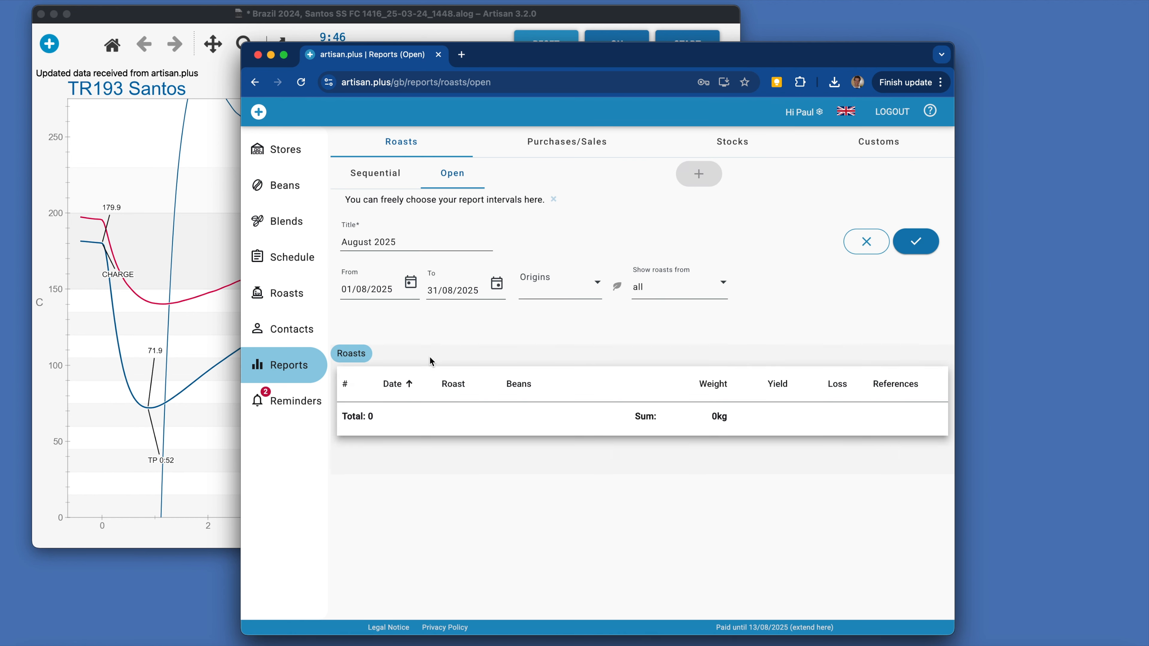
{"action": "left_click", "coordinate": [410, 284]}
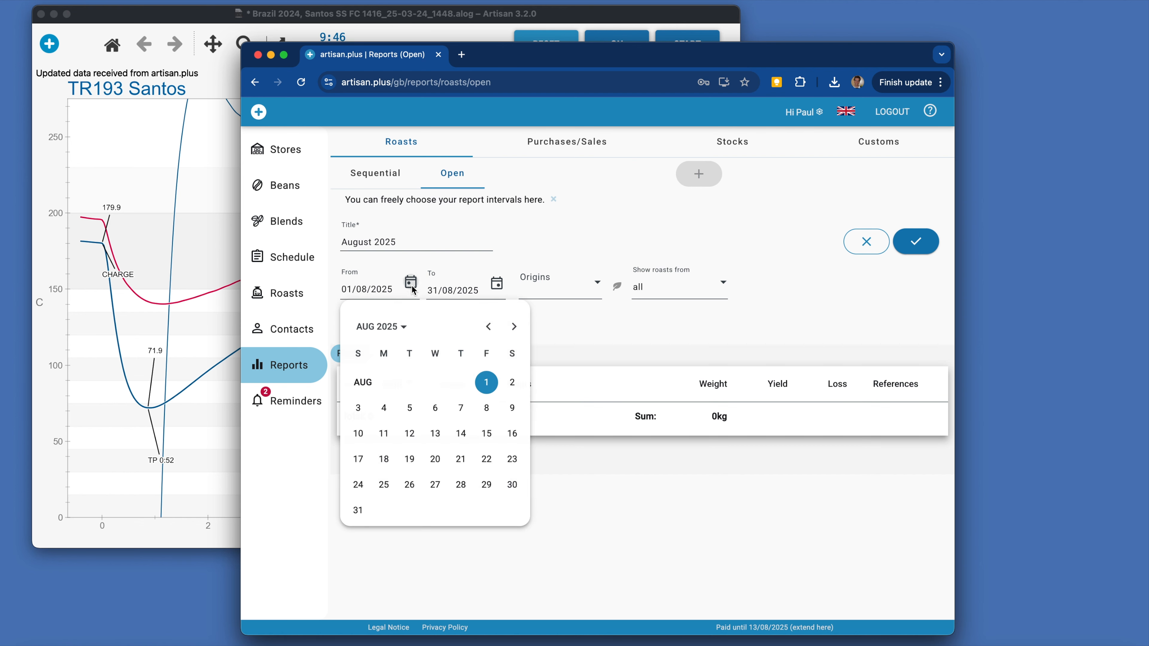
{"action": "left_click", "coordinate": [488, 326]}
{"action": "left_click", "coordinate": [358, 459]}
{"action": "left_click", "coordinate": [388, 290]}
{"action": "key", "text": "Delete"}
{"action": "type", "text": "4"}
{"action": "left_click", "coordinate": [481, 293]}
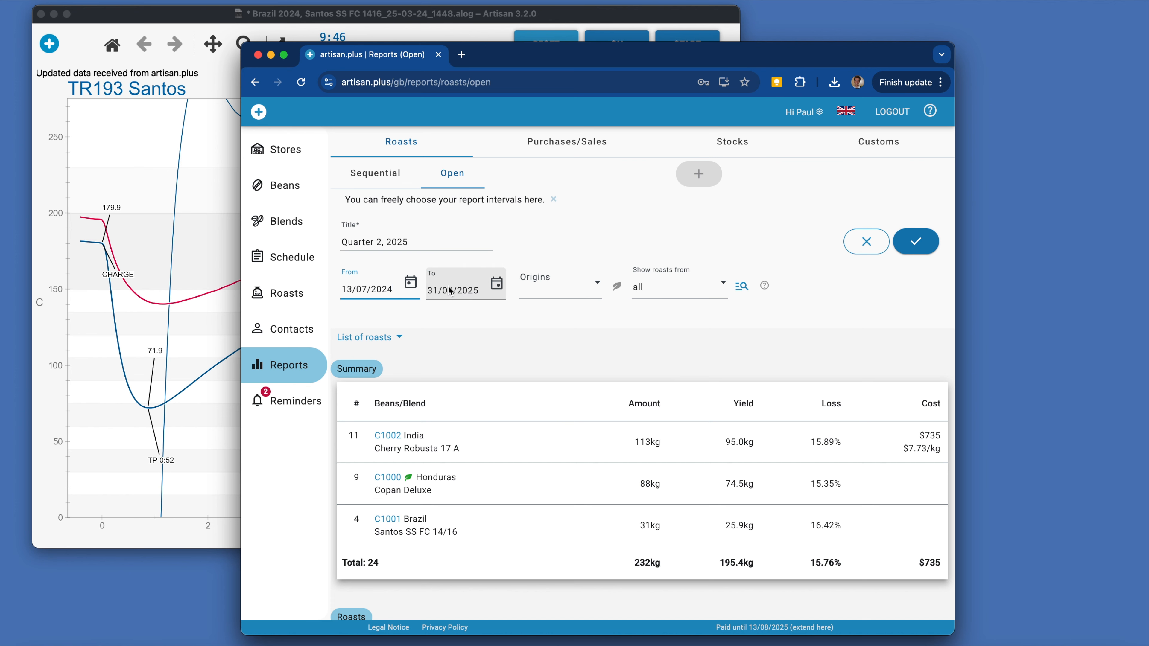
Save the report with an end date of 23/07/2024, limited to organic beans.
{"action": "left_click", "coordinate": [491, 284]}
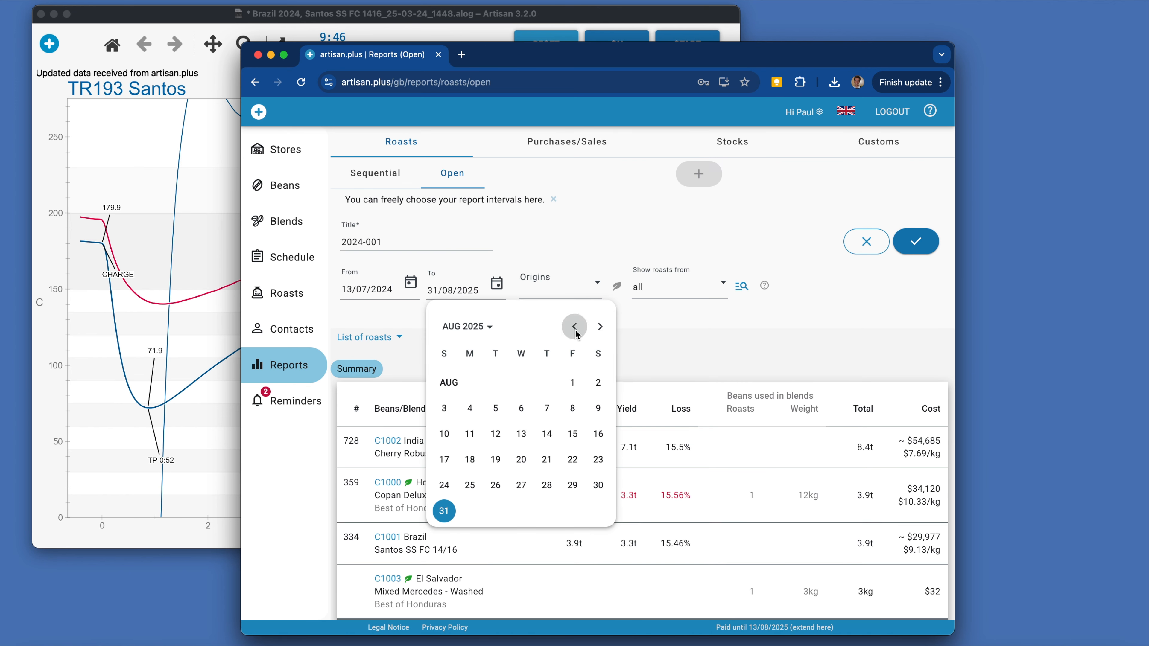
{"action": "left_click", "coordinate": [521, 484]}
{"action": "key", "text": "BackSpace"}
{"action": "type", "text": "4"}
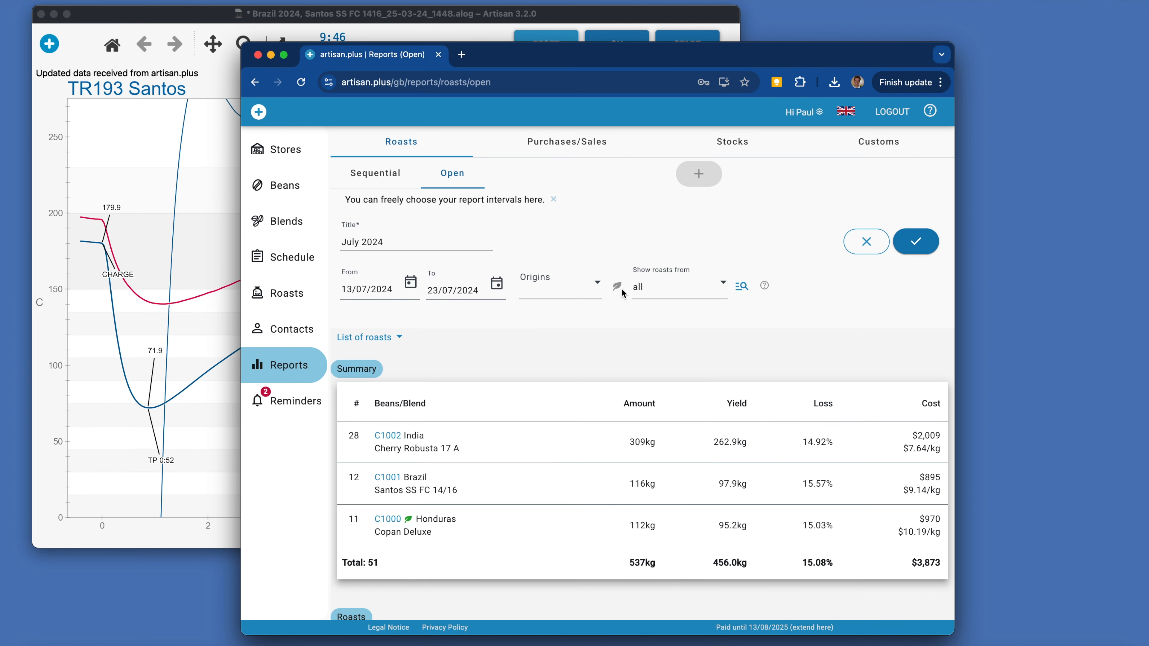
{"action": "left_click", "coordinate": [617, 287]}
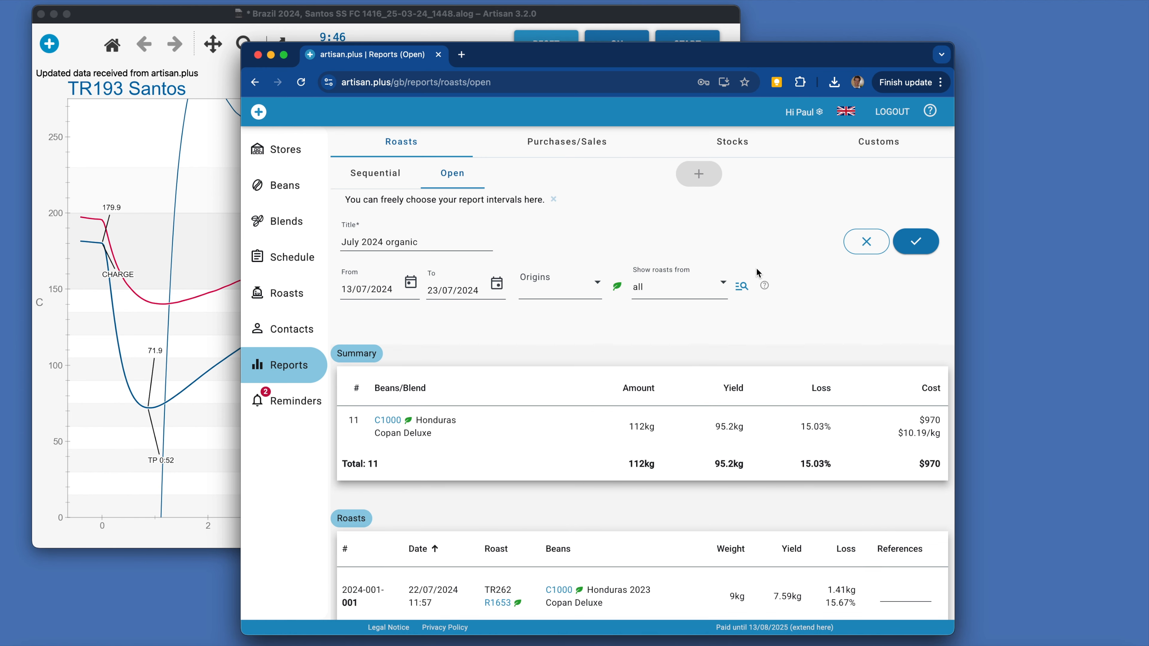
{"action": "left_click", "coordinate": [916, 241]}
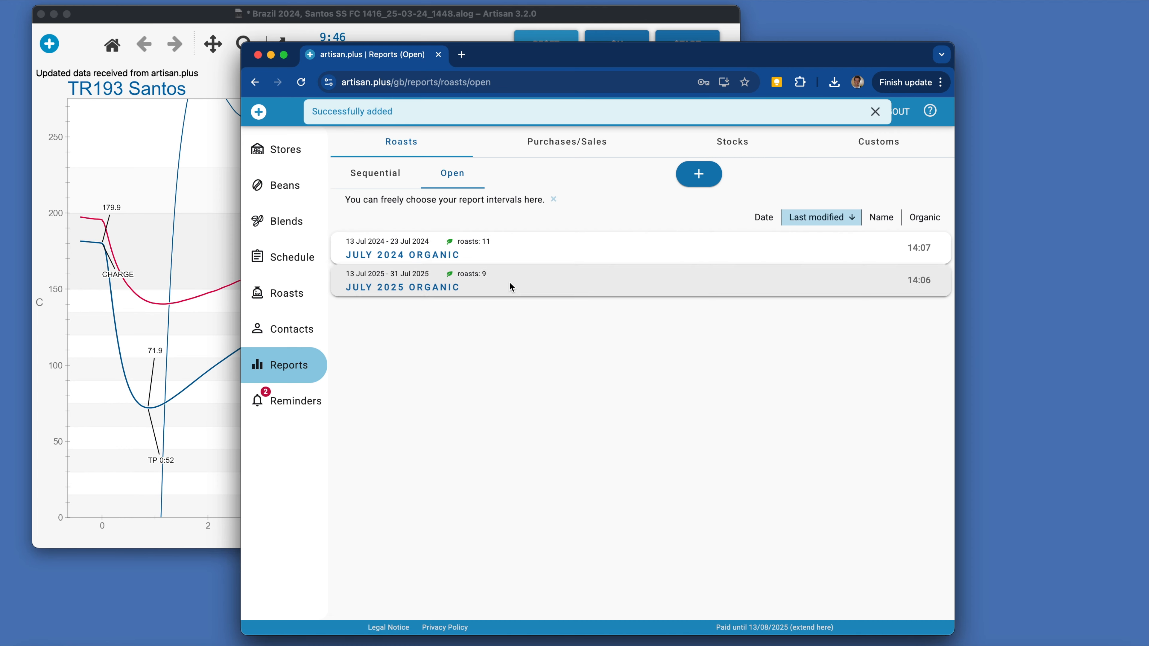
Expand both saved organic reports, collapse the 2024 report's roast list, and compare their summaries.
{"action": "left_click", "coordinate": [510, 285]}
{"action": "left_click", "coordinate": [518, 247]}
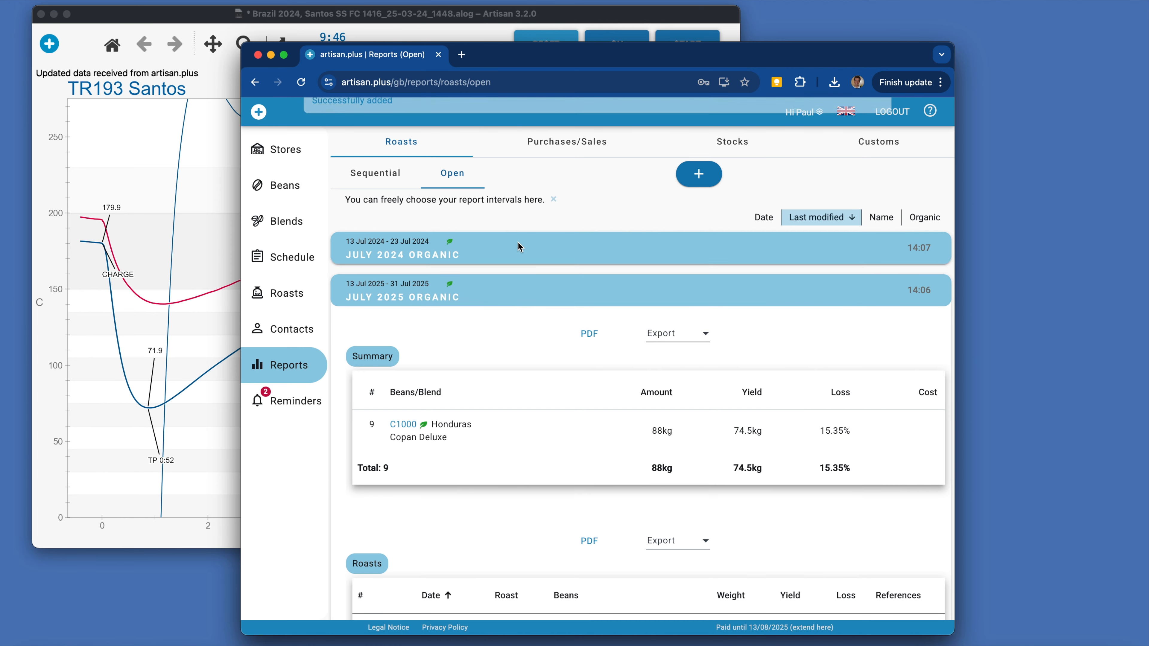
{"action": "scroll", "coordinate": [505, 338], "scroll_direction": "down", "scroll_amount": 2}
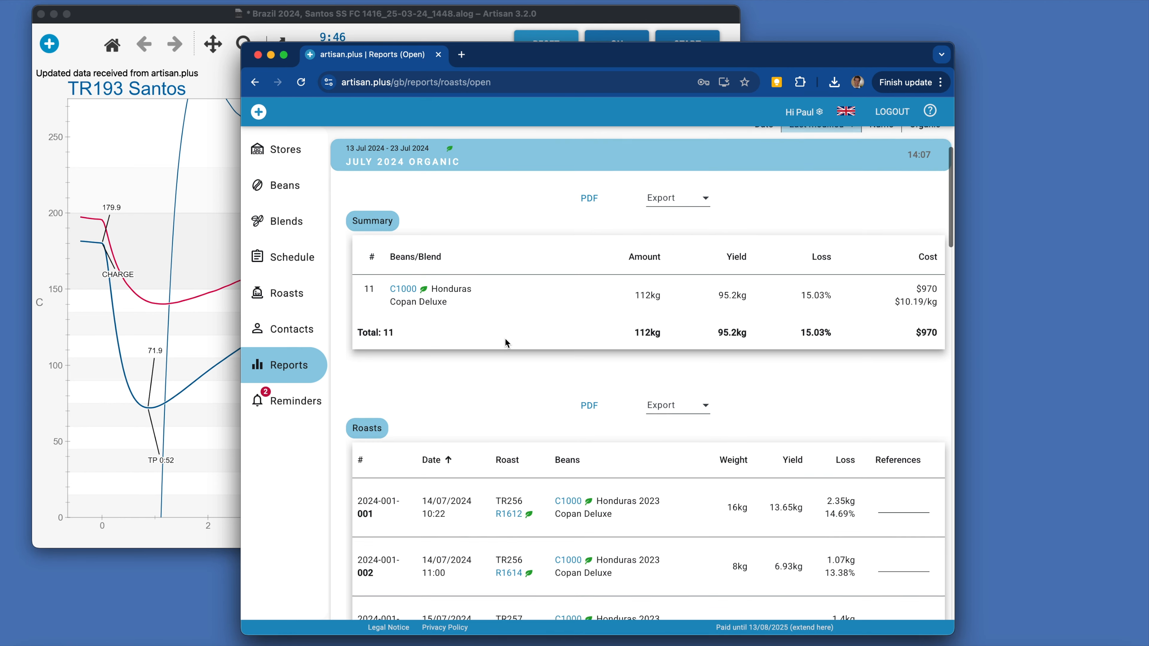
{"action": "left_click", "coordinate": [367, 424]}
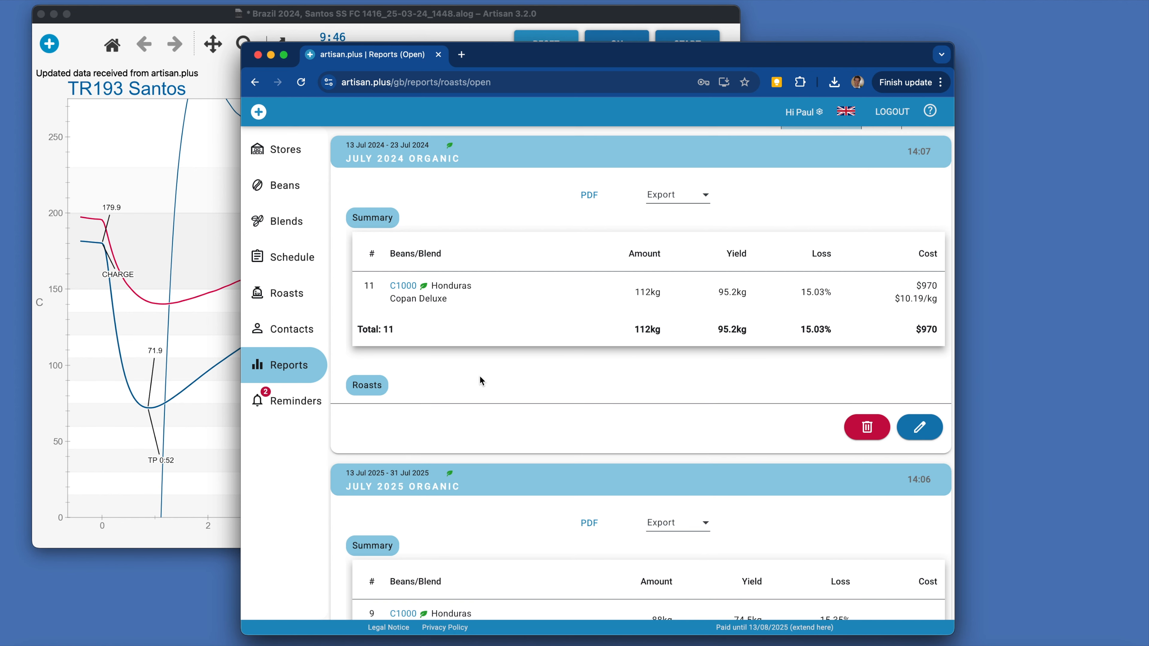
{"action": "scroll", "coordinate": [480, 376], "scroll_direction": "down", "scroll_amount": 2}
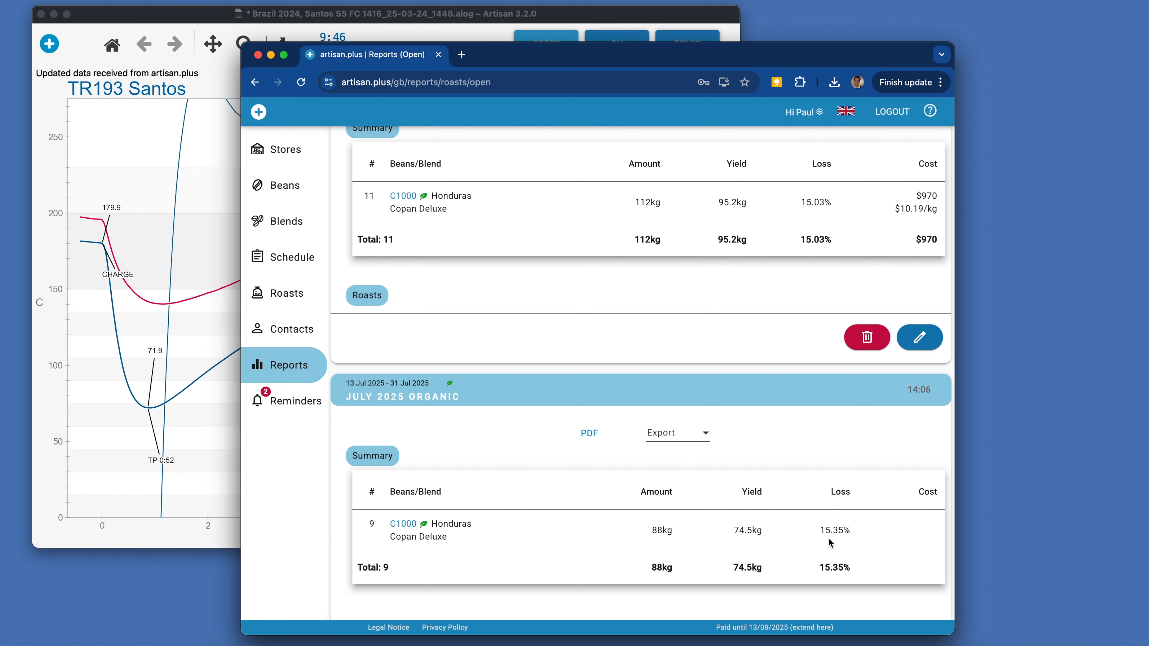
{"action": "scroll", "coordinate": [670, 307], "scroll_direction": "up", "scroll_amount": 5}
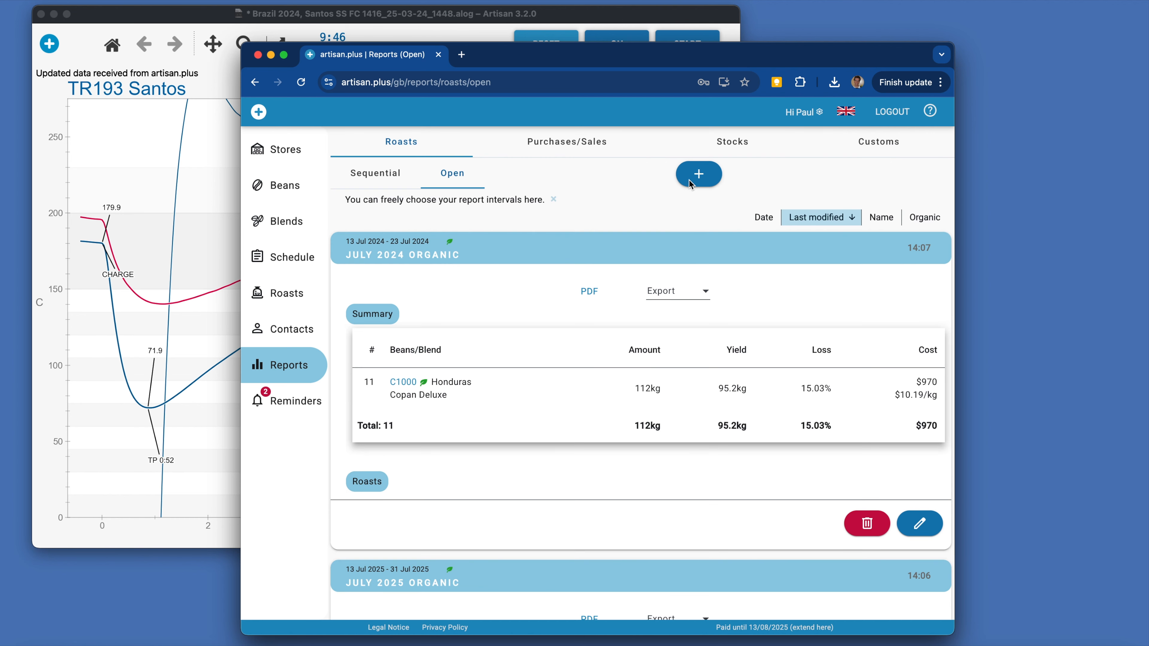
Start a new open roast report covering 01/07/2025 to 24/07/2025.
{"action": "left_click", "coordinate": [696, 177]}
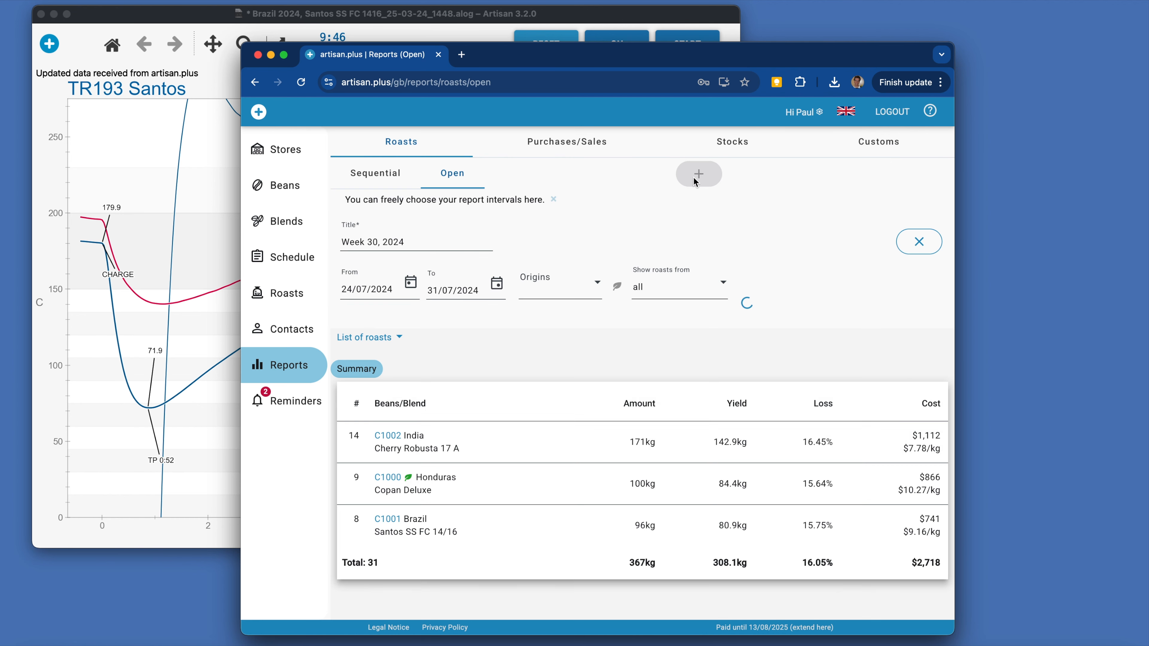
{"action": "left_click", "coordinate": [387, 289]}
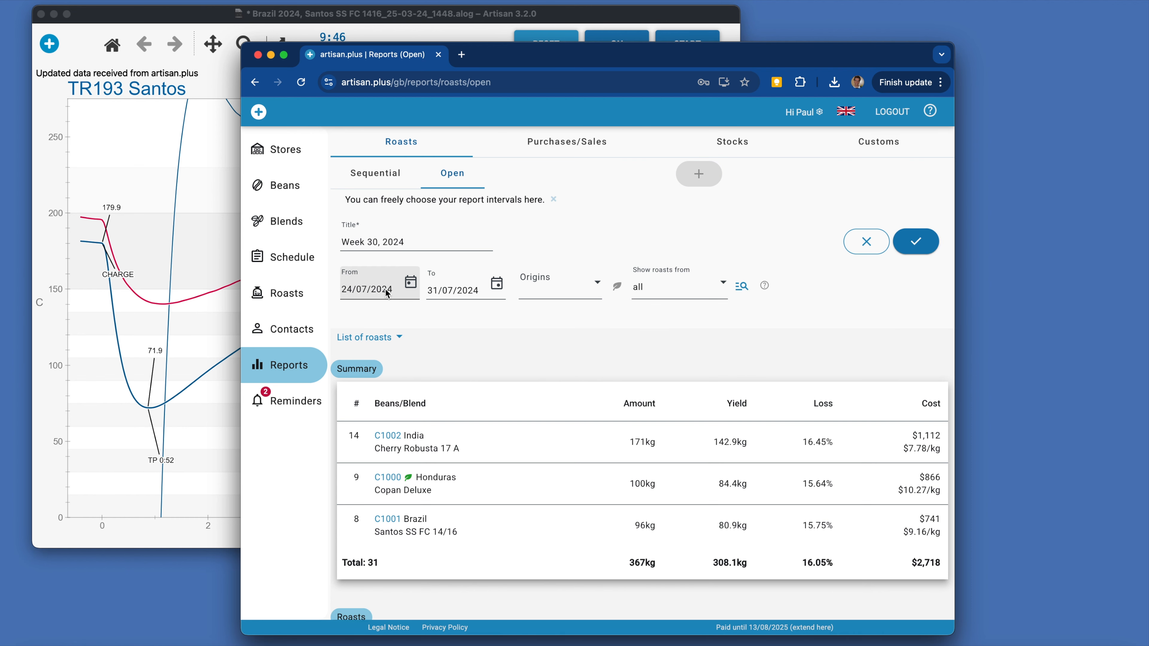
{"action": "type", "text": "5"}
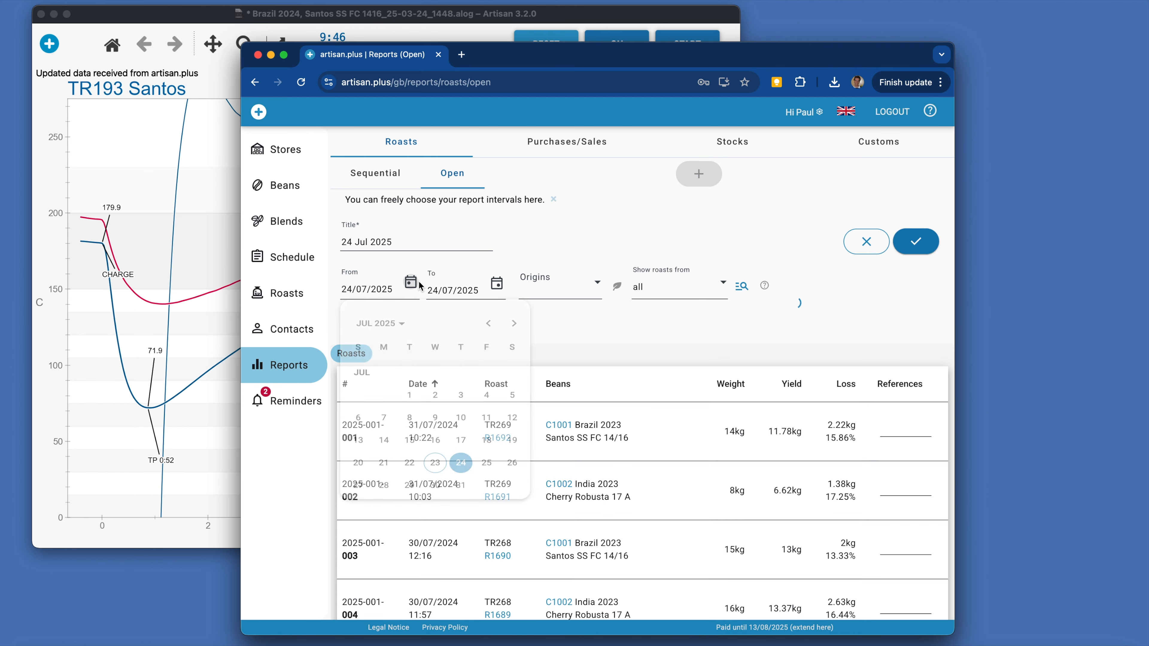
{"action": "left_click", "coordinate": [410, 282]}
{"action": "left_click", "coordinate": [409, 409]}
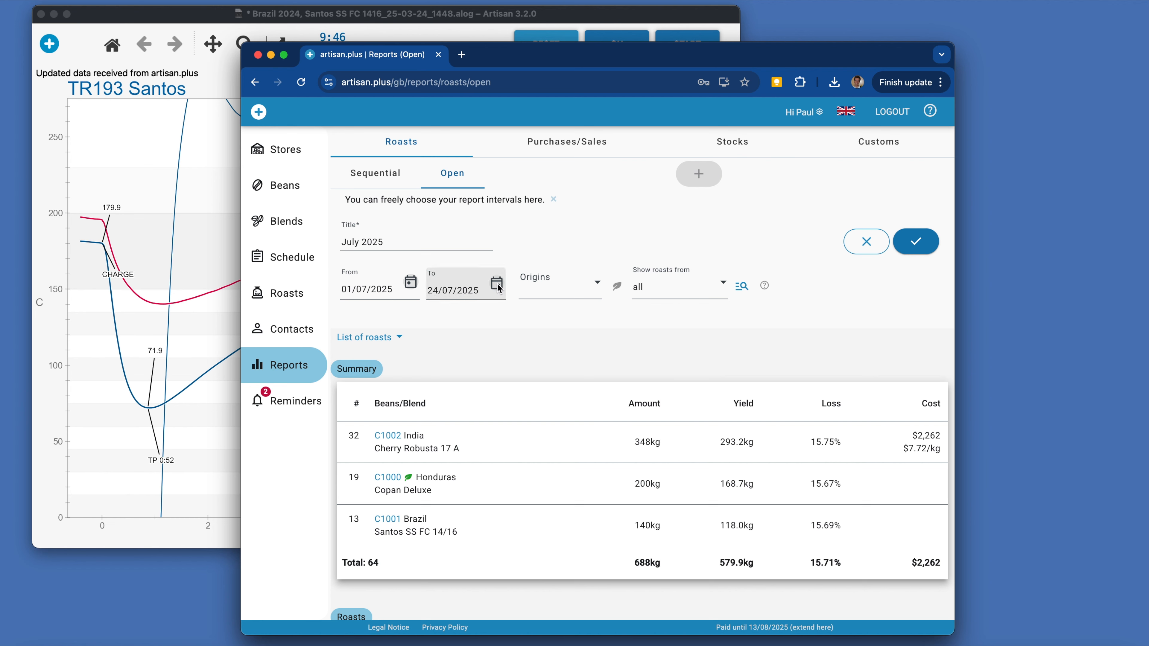
Show the report's detailed roast filters and look at the bean and user filters.
{"action": "left_click", "coordinate": [741, 288]}
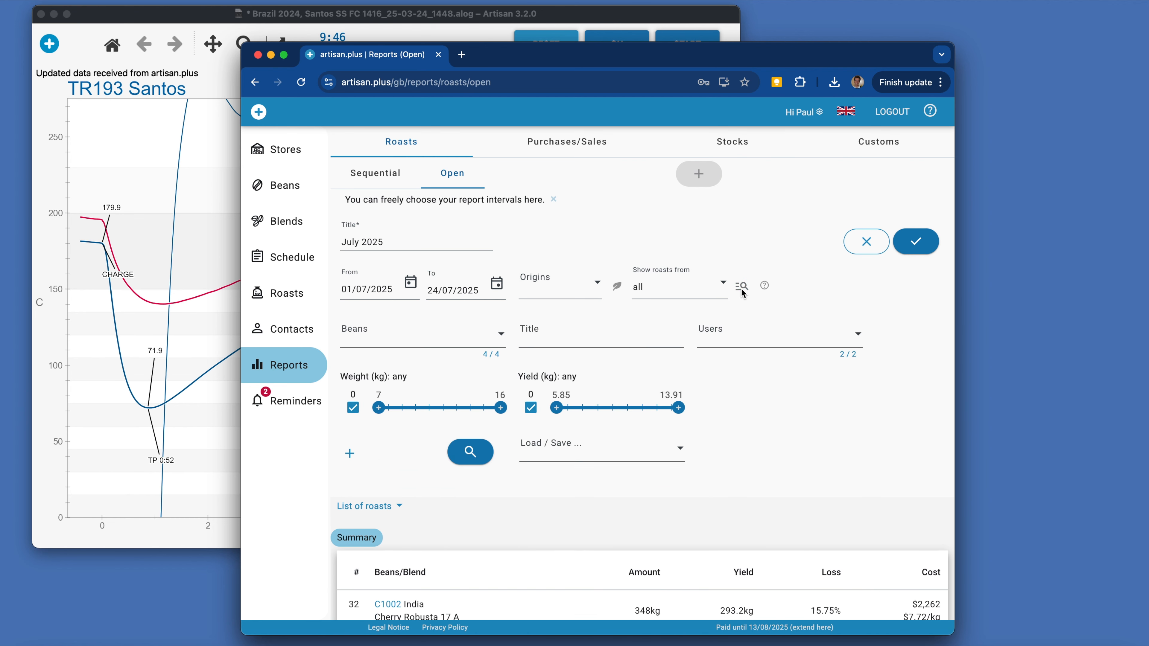
{"action": "scroll", "coordinate": [742, 289], "scroll_direction": "down", "scroll_amount": 3}
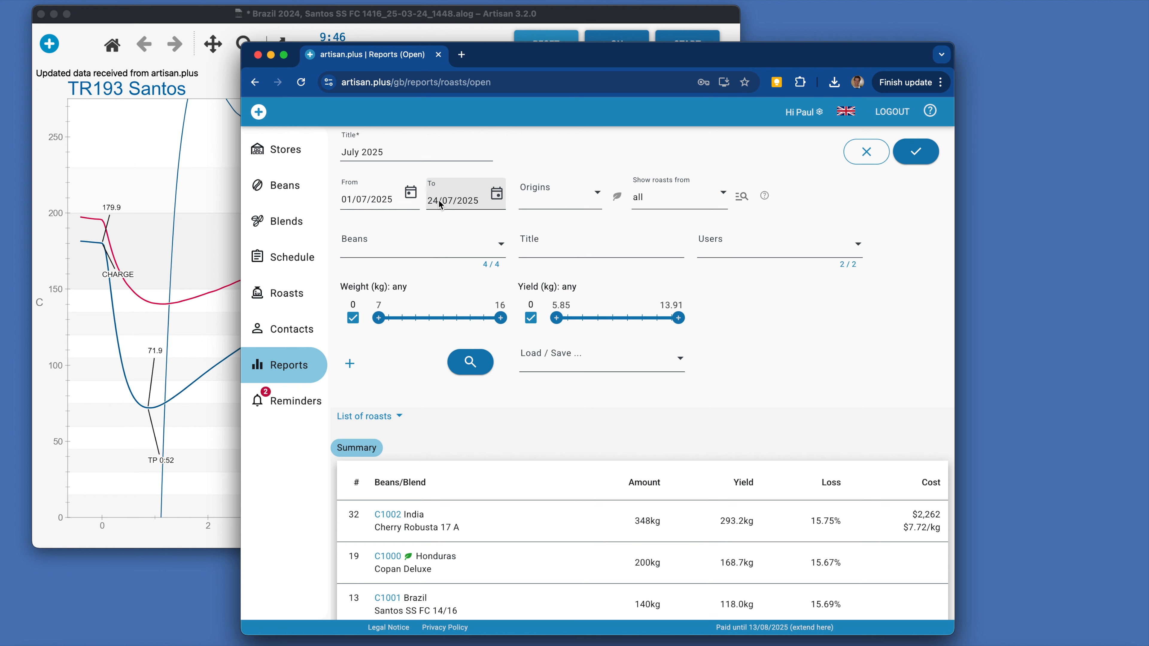
{"action": "left_click", "coordinate": [435, 254]}
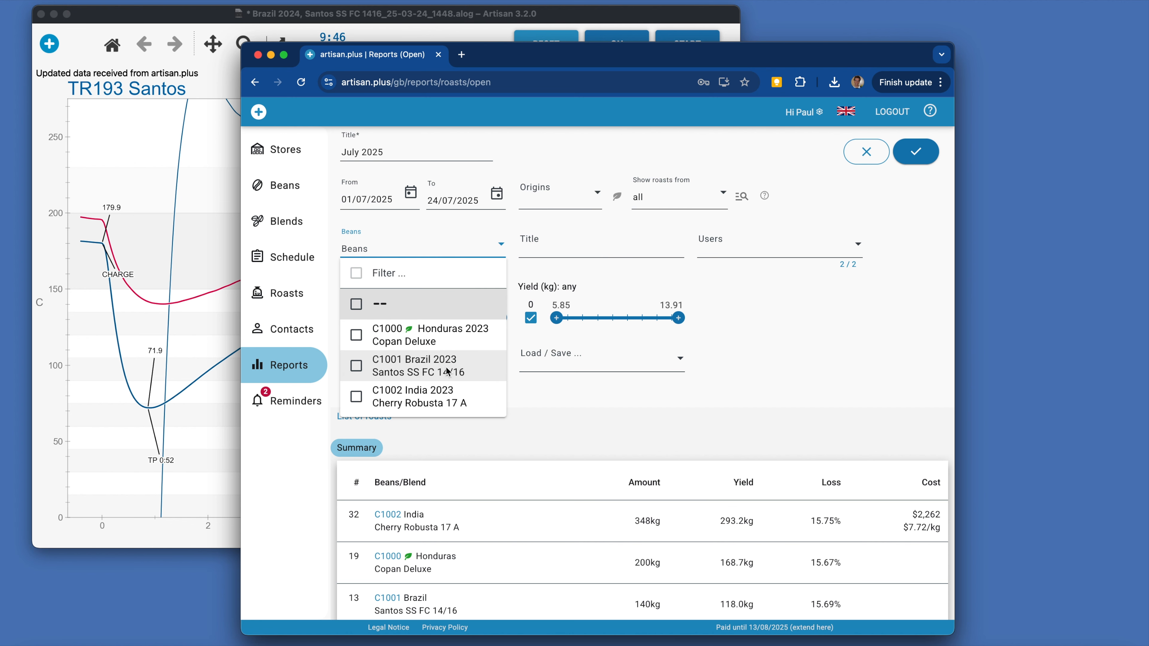
{"action": "left_click", "coordinate": [742, 280]}
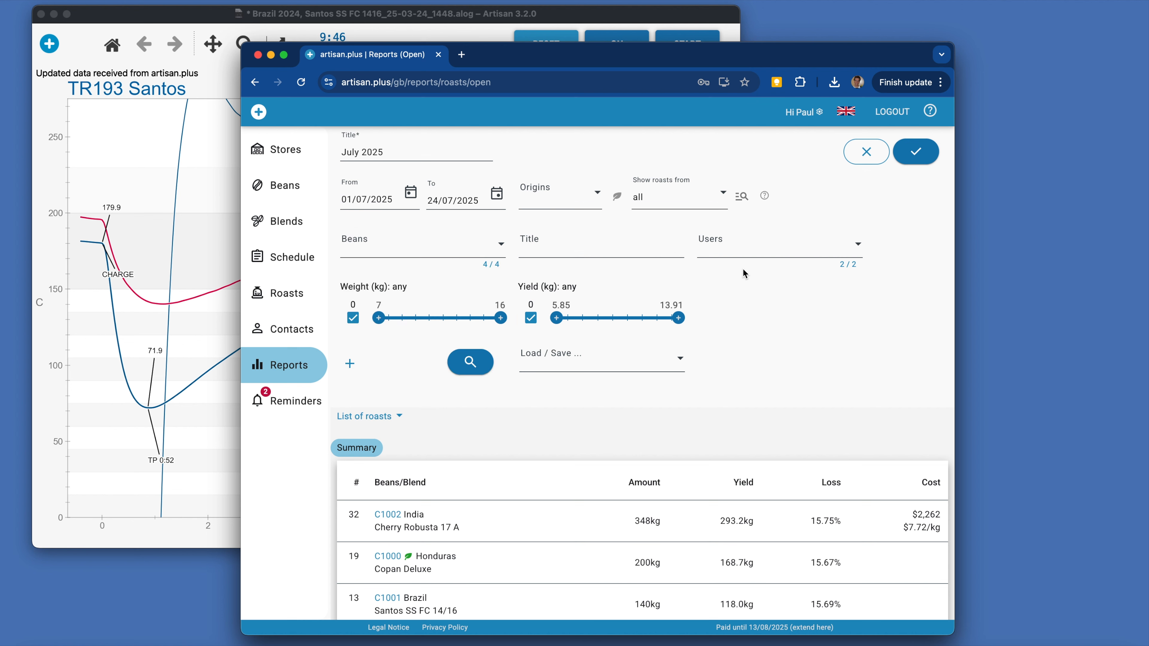
{"action": "left_click", "coordinate": [746, 253]}
{"action": "left_click", "coordinate": [747, 252]}
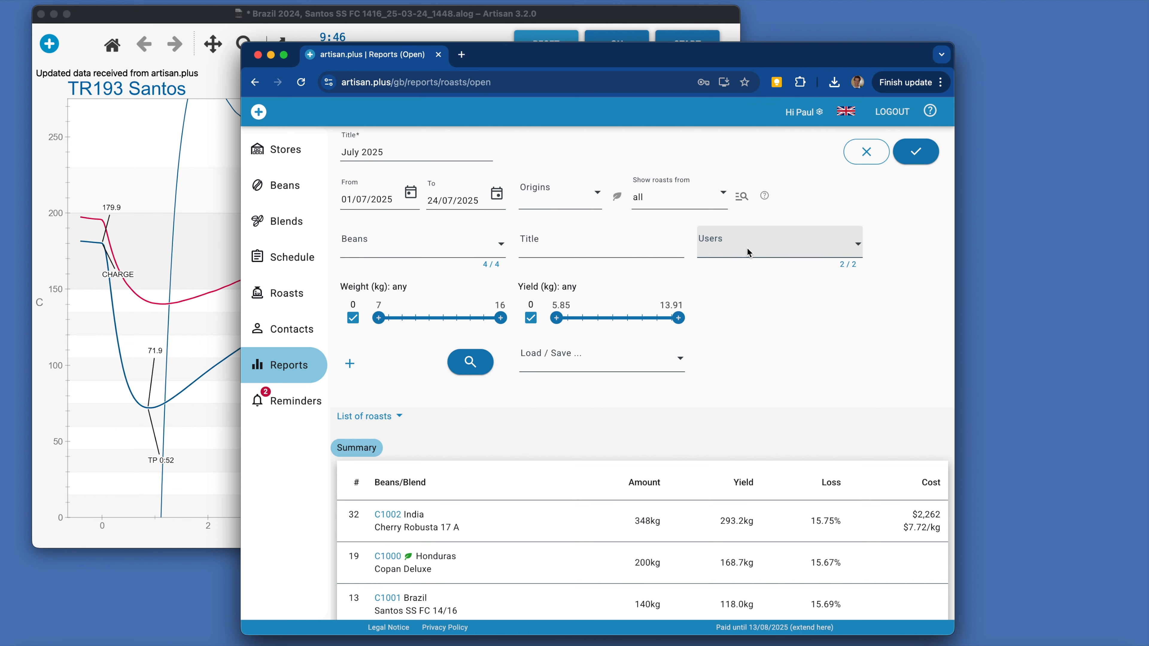
Filter the report to roasts with a minimum weight of 14.3 kg and review the filtered summary and roasts.
{"action": "left_click_drag", "start_coordinate": [380, 324], "coordinate": [478, 326]}
{"action": "left_click", "coordinate": [477, 361]}
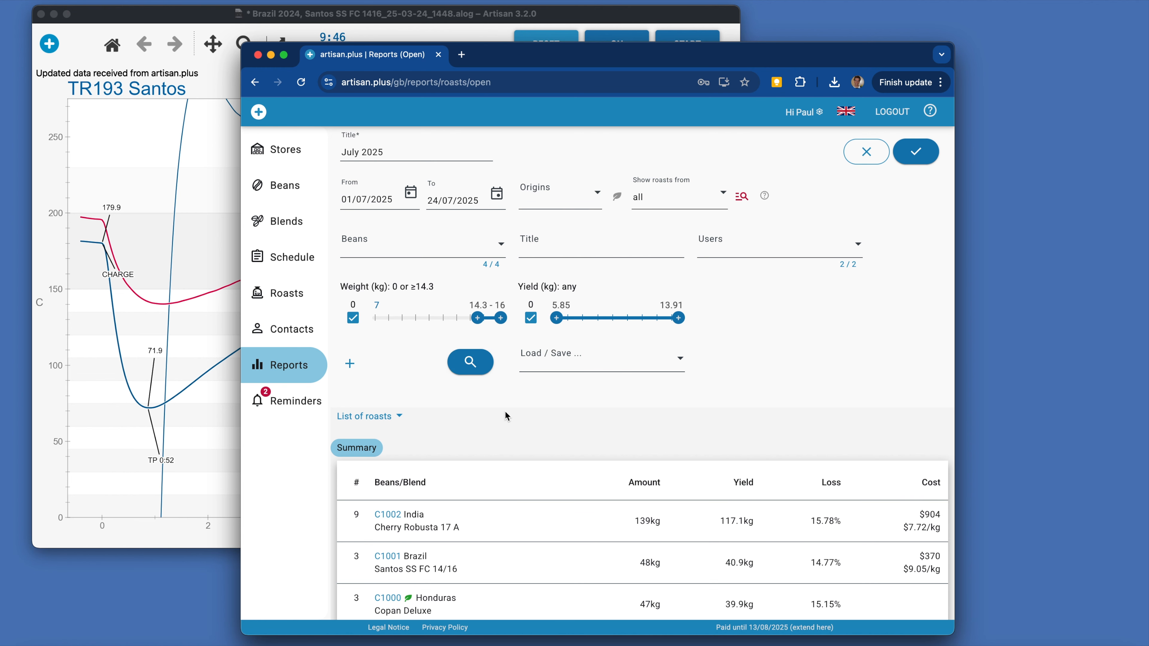
{"action": "scroll", "coordinate": [508, 424], "scroll_direction": "down", "scroll_amount": 7}
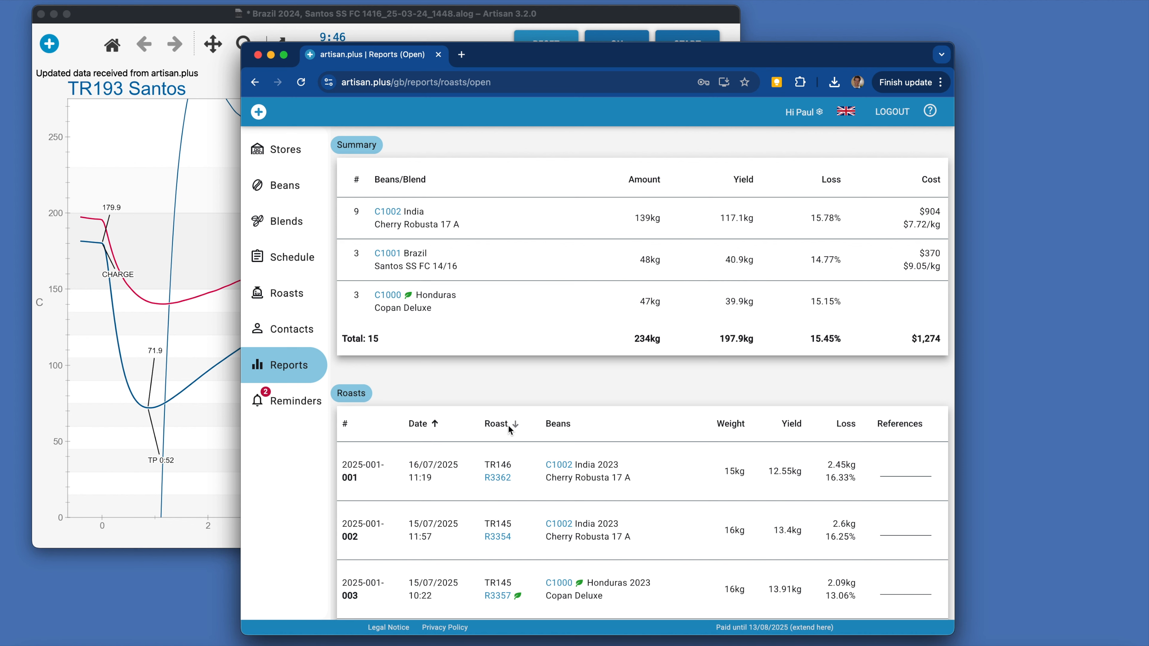
Add an attribute filter to the report and look through the attributes available for filtering.
{"action": "scroll", "coordinate": [510, 429], "scroll_direction": "down", "scroll_amount": 1}
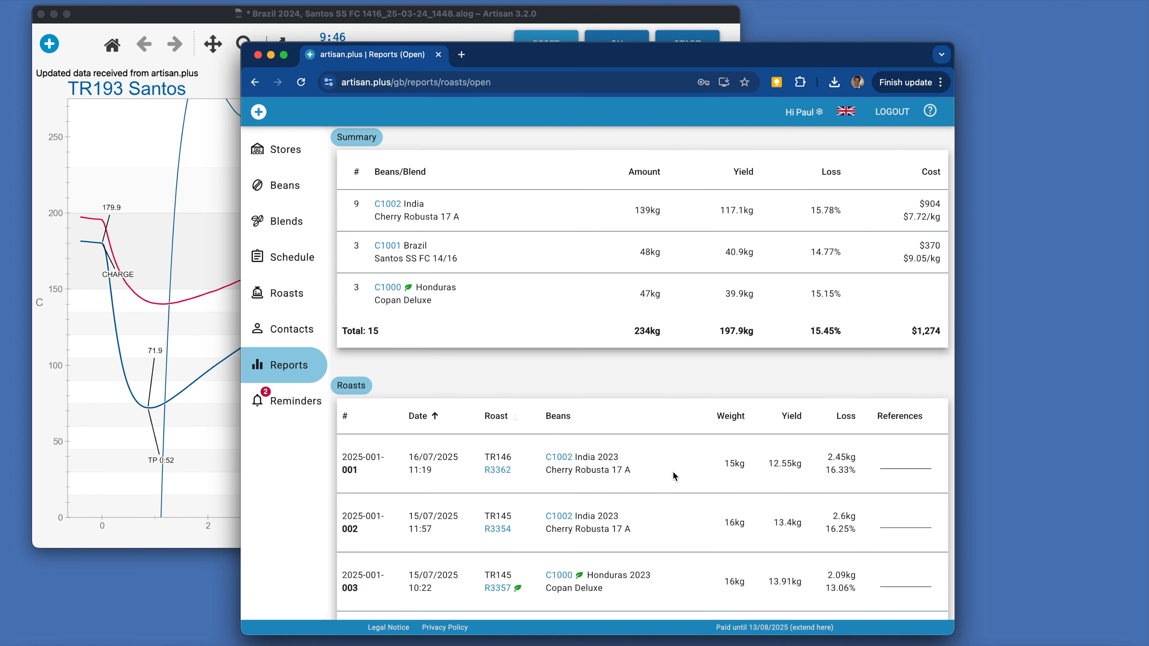
{"action": "scroll", "coordinate": [648, 389], "scroll_direction": "up", "scroll_amount": 10}
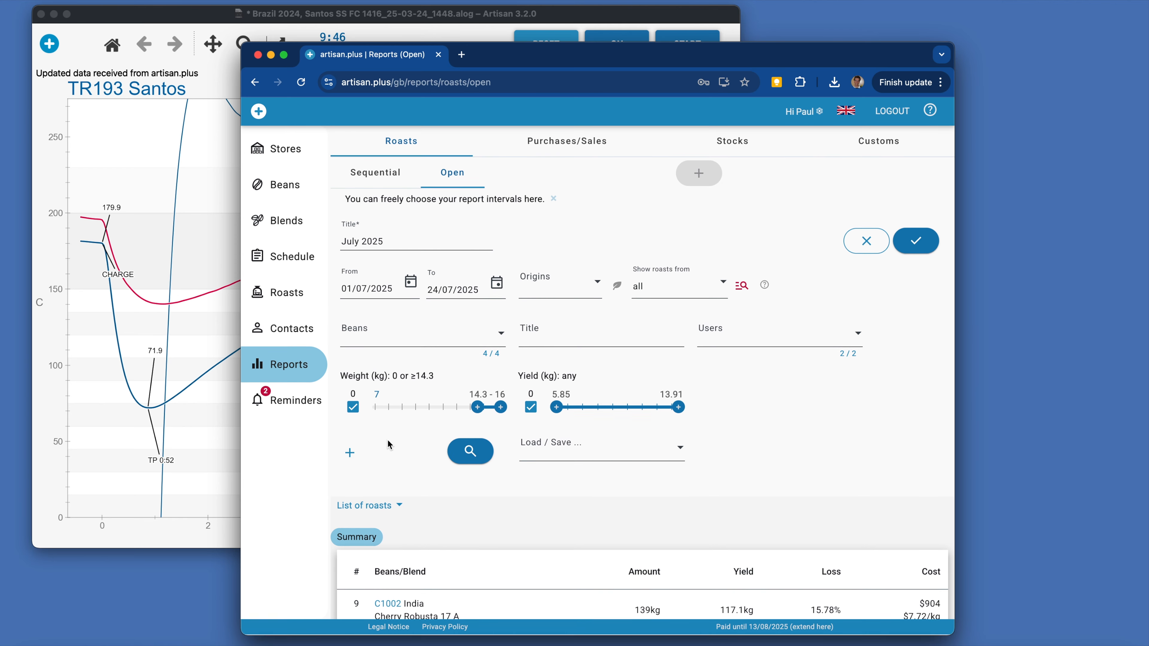
{"action": "left_click", "coordinate": [351, 452]}
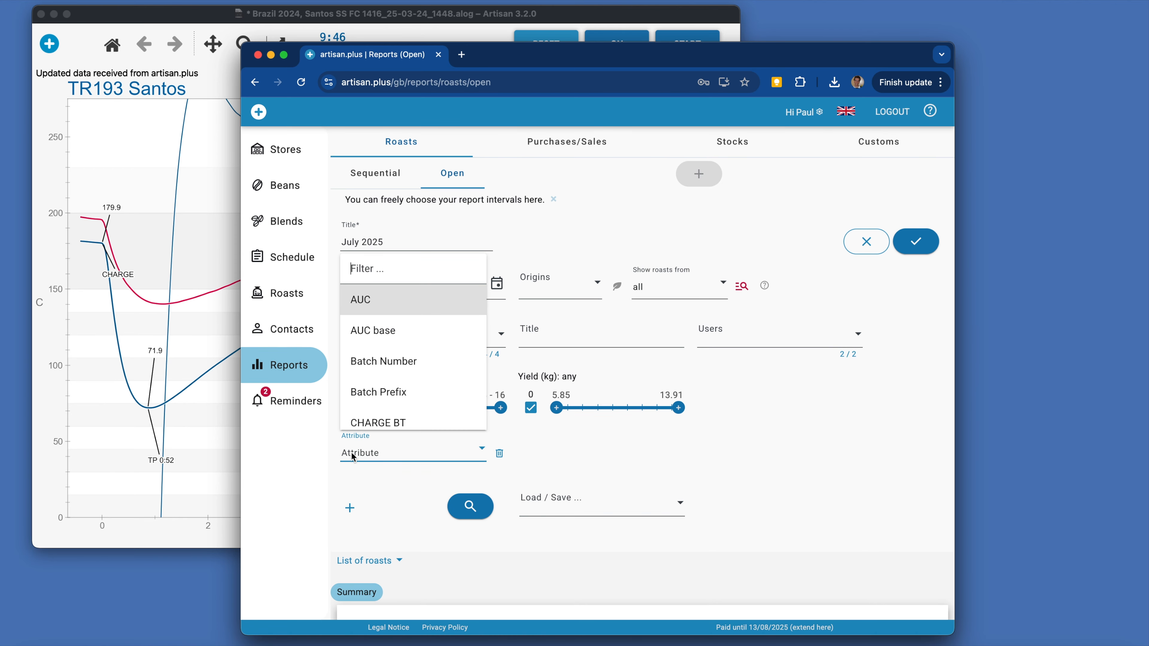
{"action": "scroll", "coordinate": [433, 364], "scroll_direction": "down", "scroll_amount": 1}
{"action": "scroll", "coordinate": [433, 367], "scroll_direction": "down", "scroll_amount": 5}
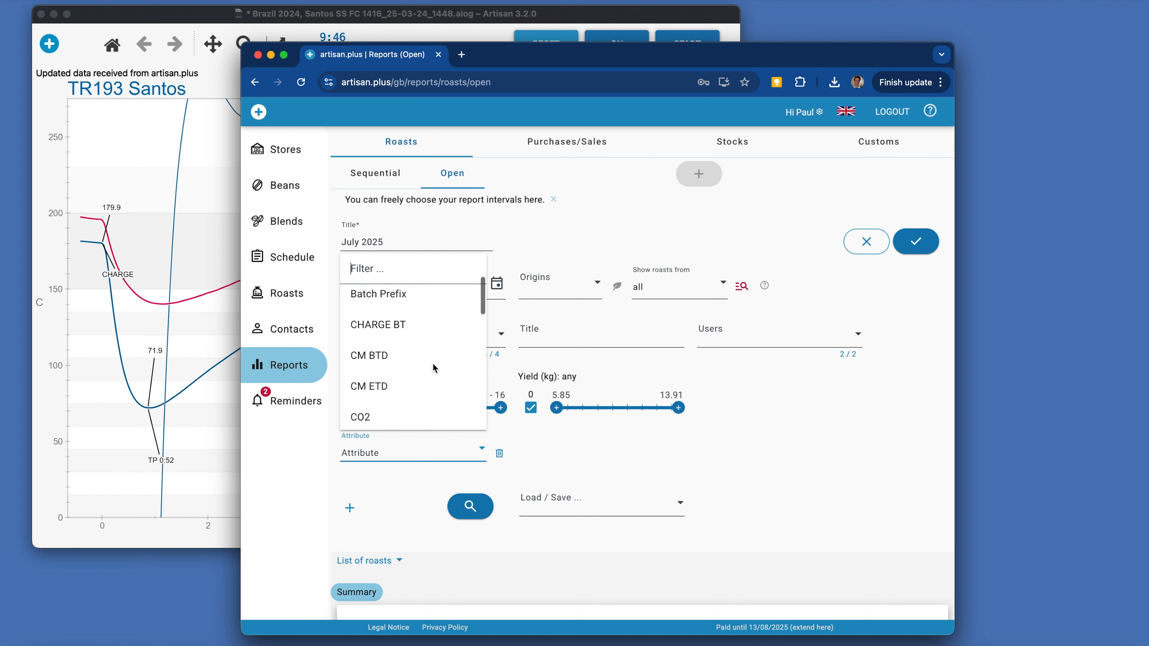
{"action": "scroll", "coordinate": [433, 367], "scroll_direction": "down", "scroll_amount": 6}
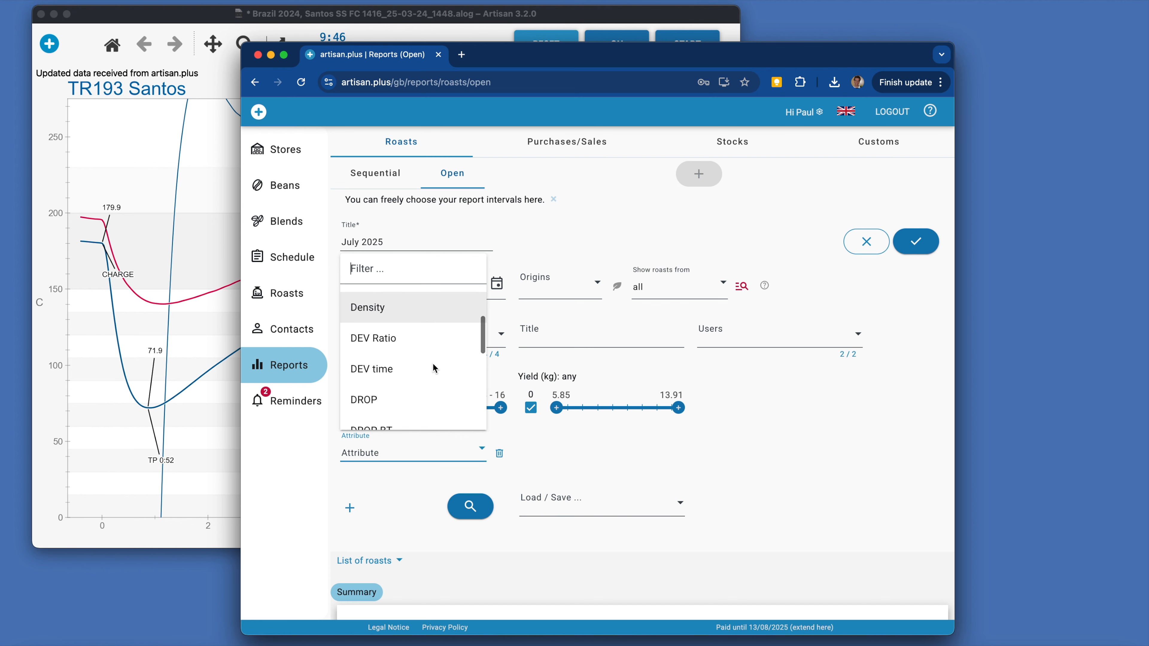
{"action": "scroll", "coordinate": [433, 367], "scroll_direction": "down", "scroll_amount": 5}
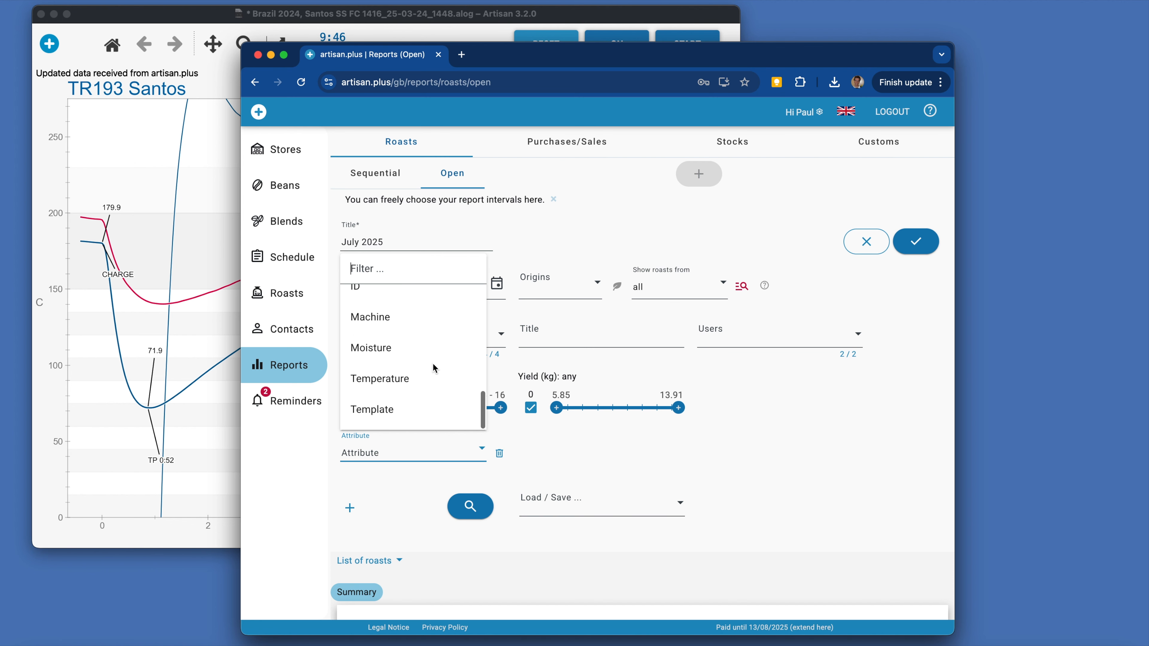
Extend the new report's title to "July 2025 15kg+".
{"action": "left_click", "coordinate": [442, 242]}
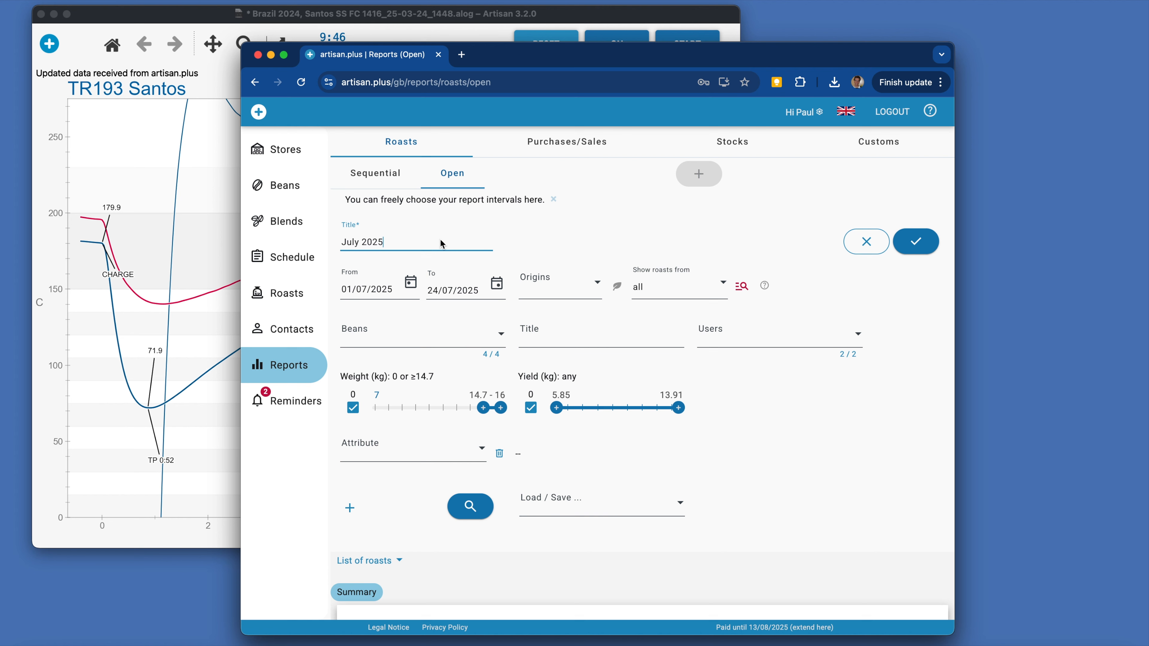
{"action": "type", "text": "15kg+"}
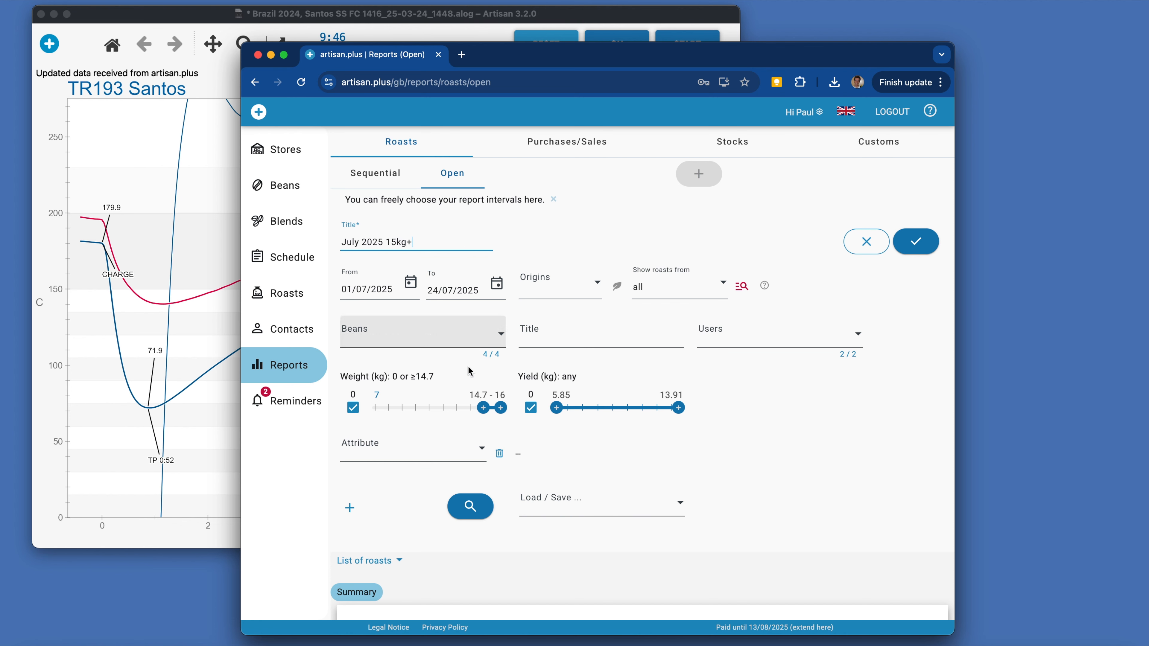
Set the report's minimum roast weight to 15 kg and save the report.
{"action": "left_click", "coordinate": [475, 396]}
{"action": "type", "text": "15"}
{"action": "left_click", "coordinate": [645, 419]}
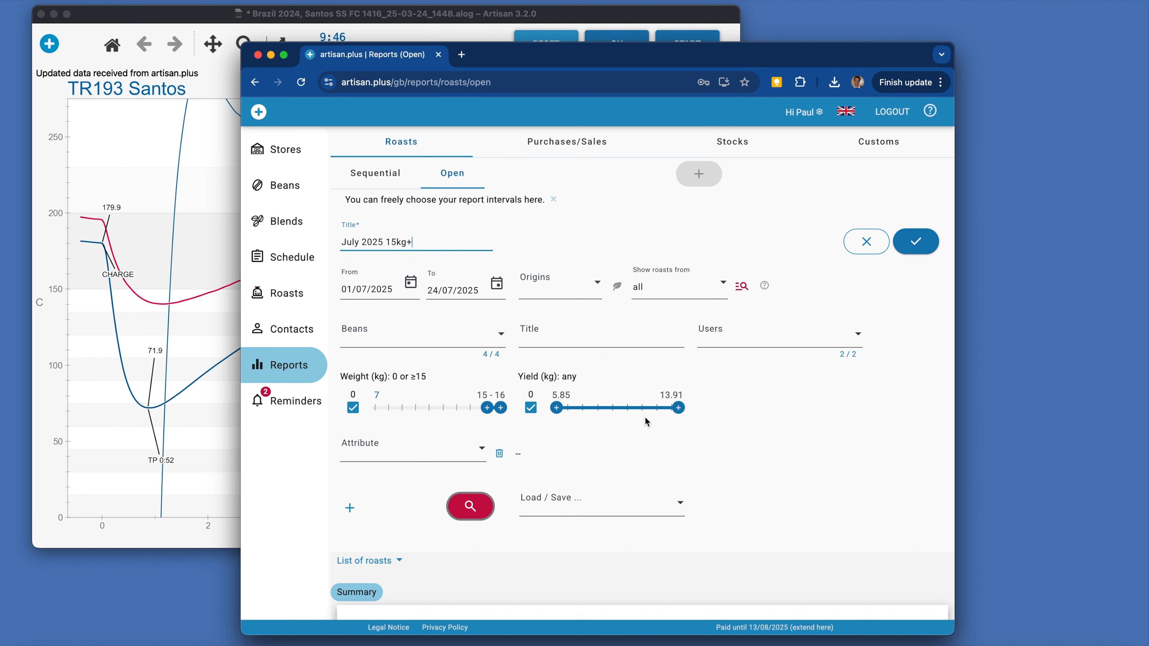
{"action": "left_click", "coordinate": [915, 242]}
Expand the saved July 2025 15kg+ report, collapse its summary, and review its list of roasts.
{"action": "left_click", "coordinate": [535, 251]}
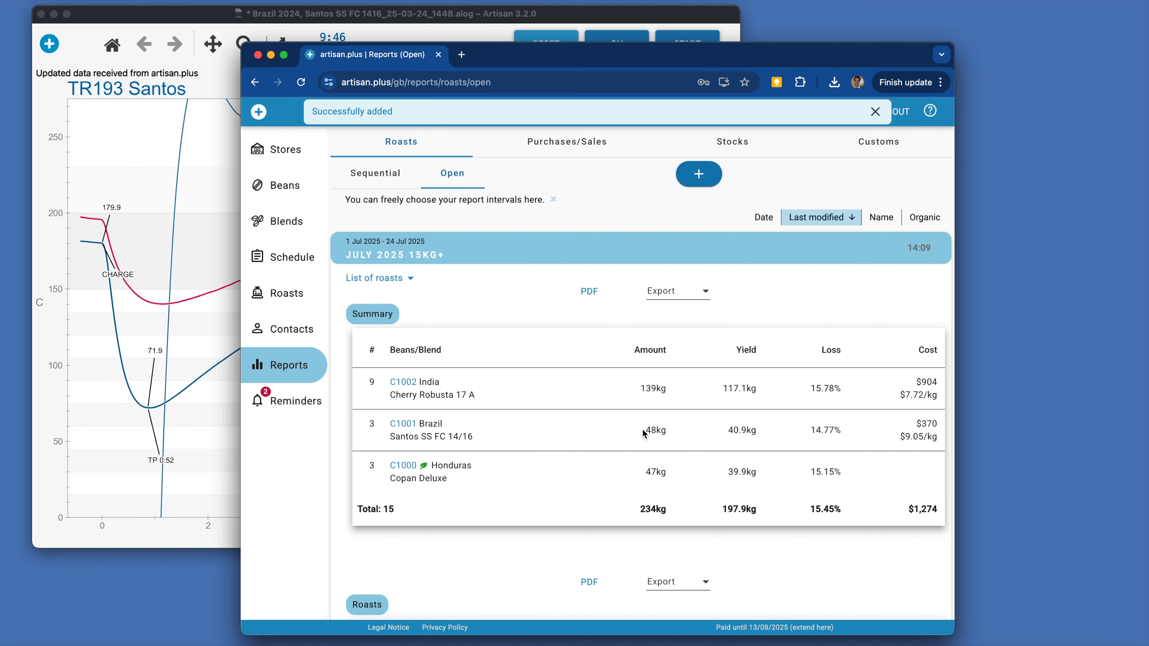
{"action": "scroll", "coordinate": [643, 432], "scroll_direction": "down", "scroll_amount": 3}
{"action": "scroll", "coordinate": [643, 433], "scroll_direction": "down", "scroll_amount": 1}
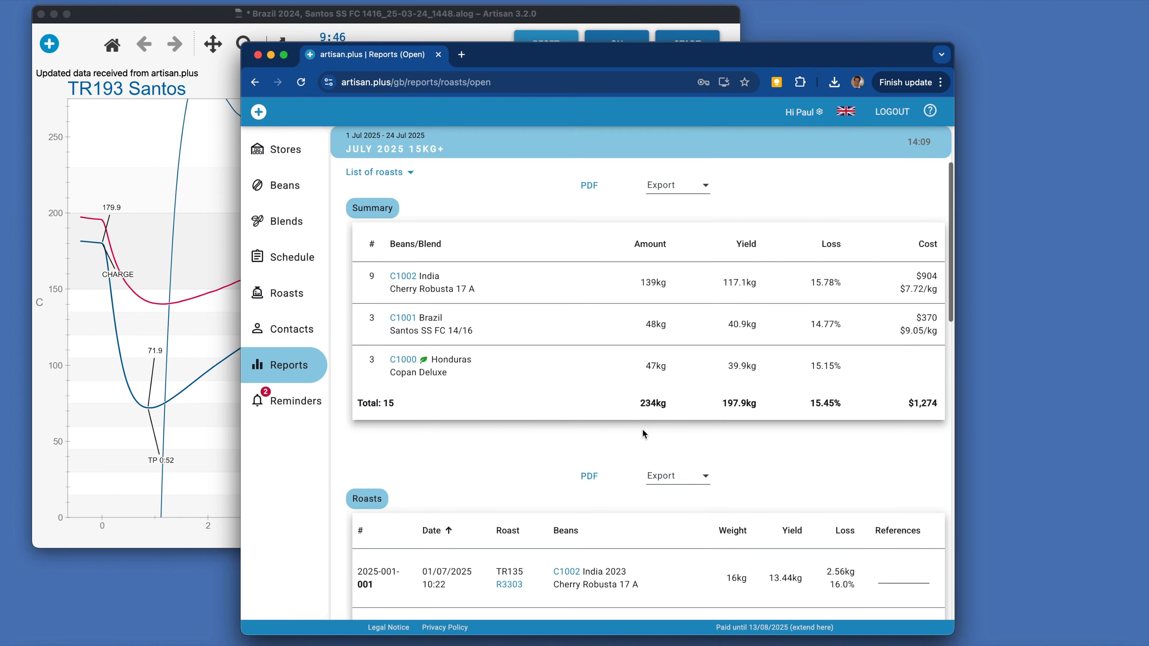
{"action": "left_click", "coordinate": [372, 205]}
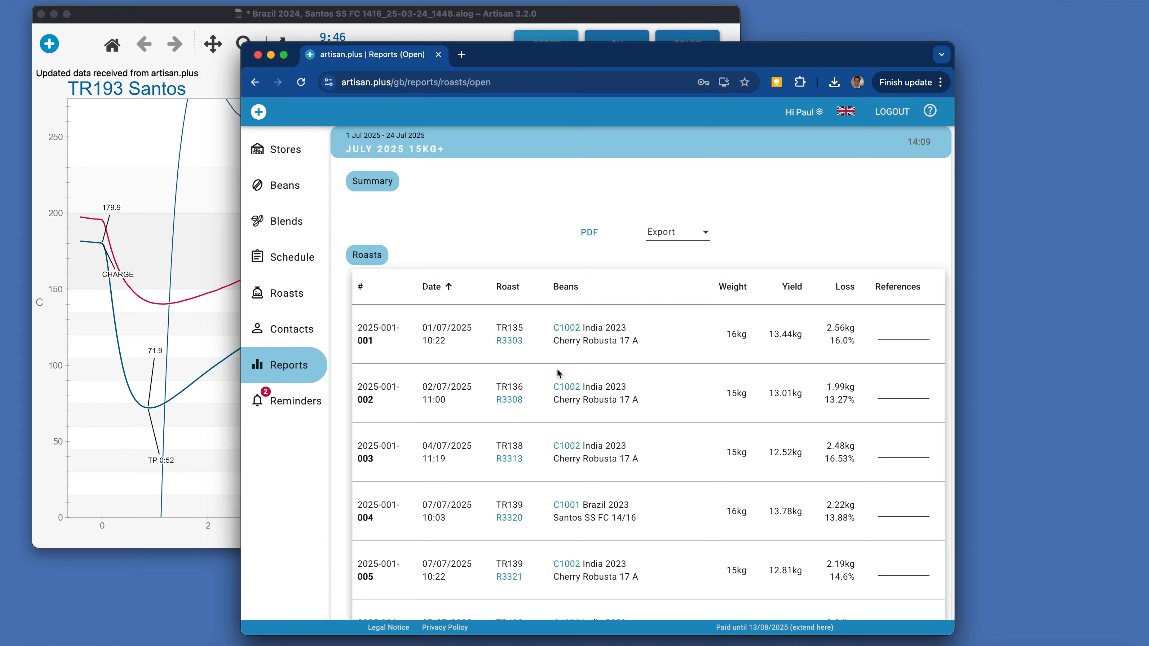
{"action": "scroll", "coordinate": [556, 368], "scroll_direction": "down", "scroll_amount": 5}
{"action": "scroll", "coordinate": [557, 368], "scroll_direction": "down", "scroll_amount": 10}
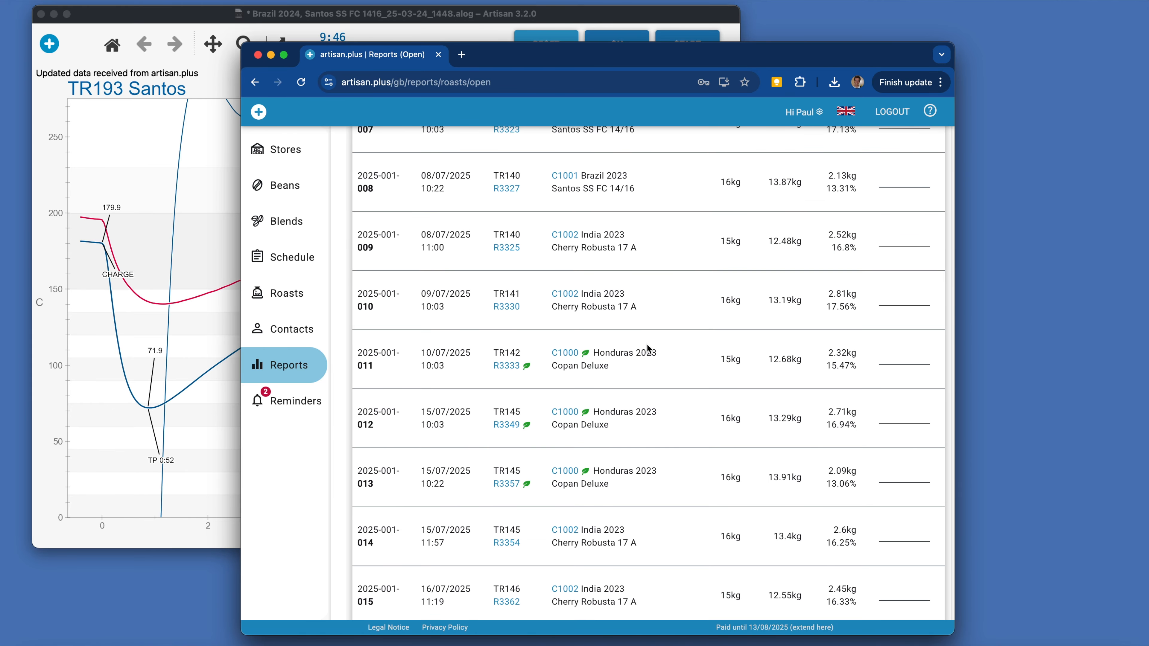
{"action": "scroll", "coordinate": [647, 347], "scroll_direction": "down", "scroll_amount": 8}
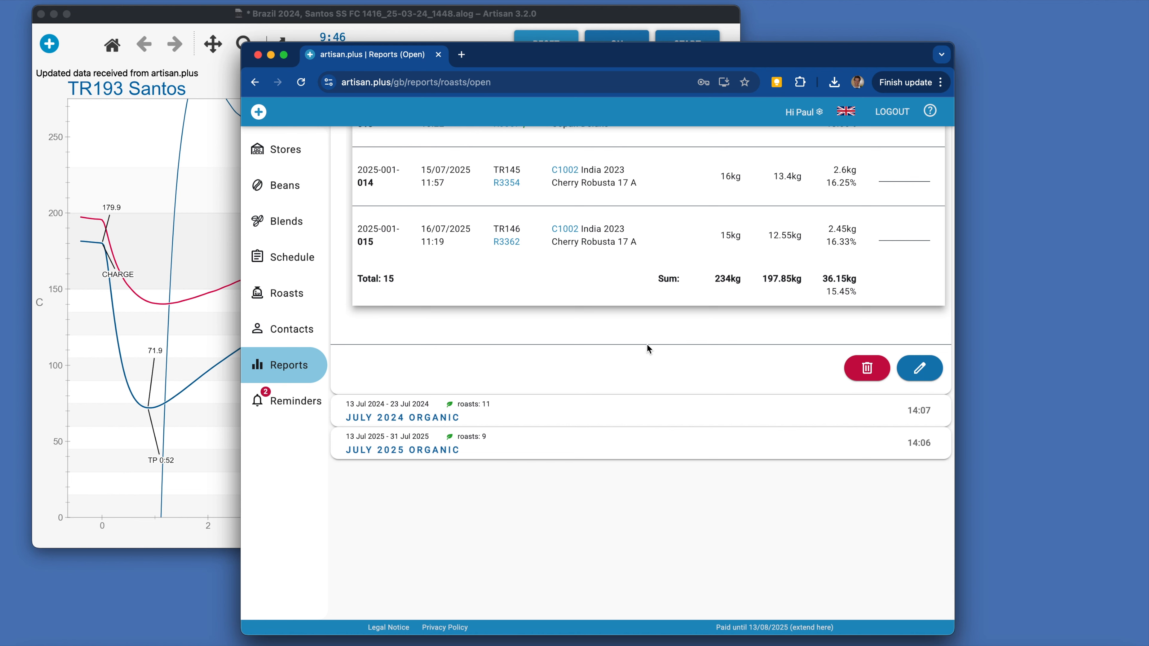
Generate a PDF of the July 2025 15kg+ roast list and look through both of its pages.
{"action": "scroll", "coordinate": [646, 344], "scroll_direction": "up", "scroll_amount": 15}
{"action": "left_click", "coordinate": [586, 338]}
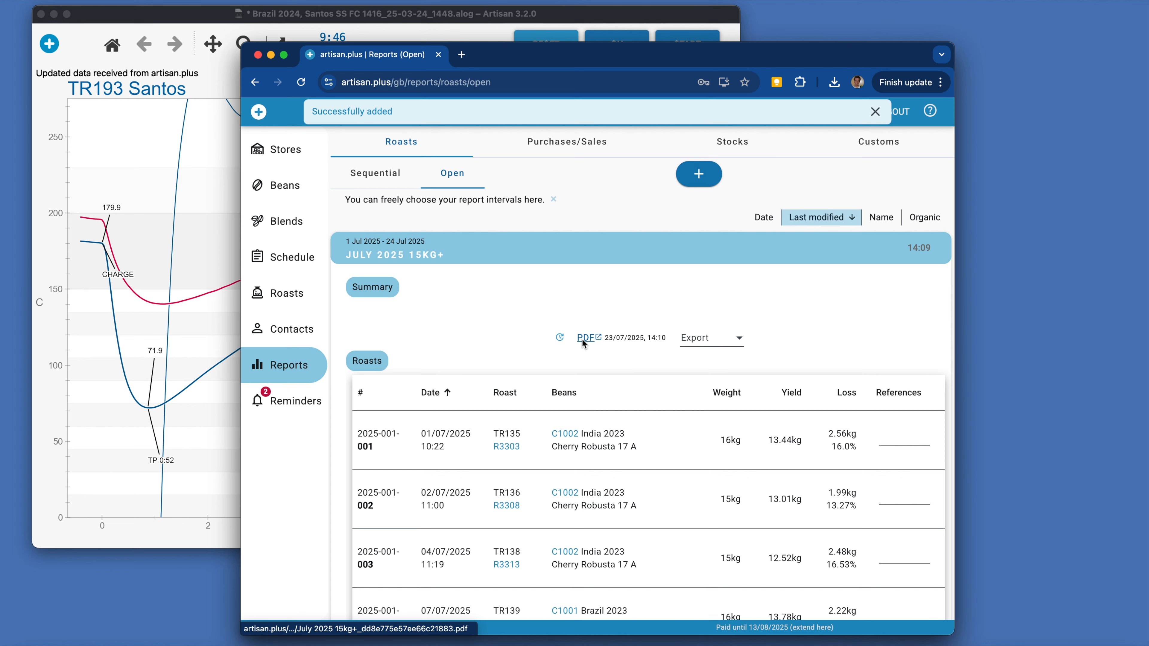
{"action": "left_click", "coordinate": [585, 338]}
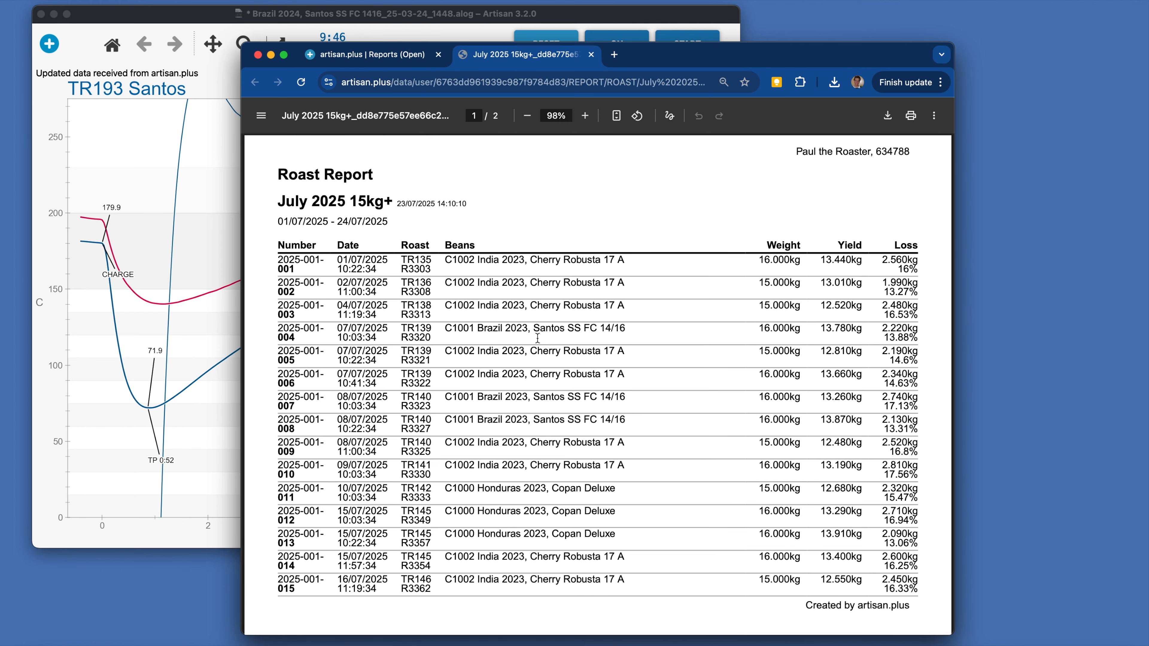
{"action": "scroll", "coordinate": [537, 338], "scroll_direction": "down", "scroll_amount": 10}
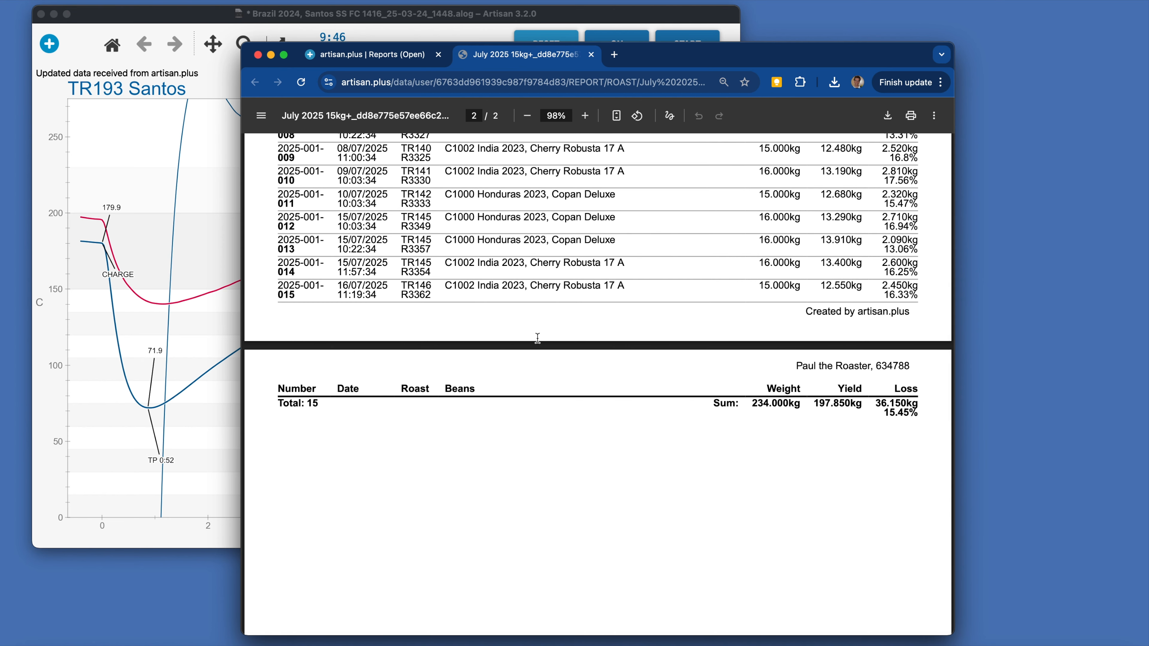
{"action": "scroll", "coordinate": [538, 338], "scroll_direction": "up", "scroll_amount": 10}
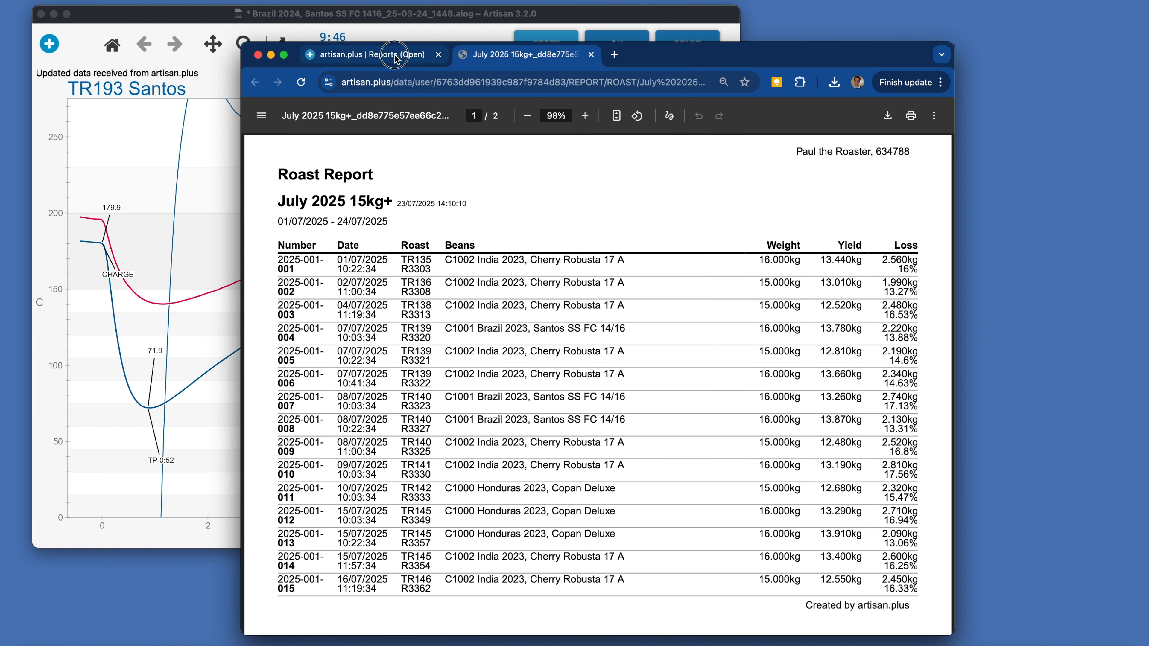
Return to the artisan.plus reports and view the export formats offered for the roast list.
{"action": "left_click", "coordinate": [395, 58]}
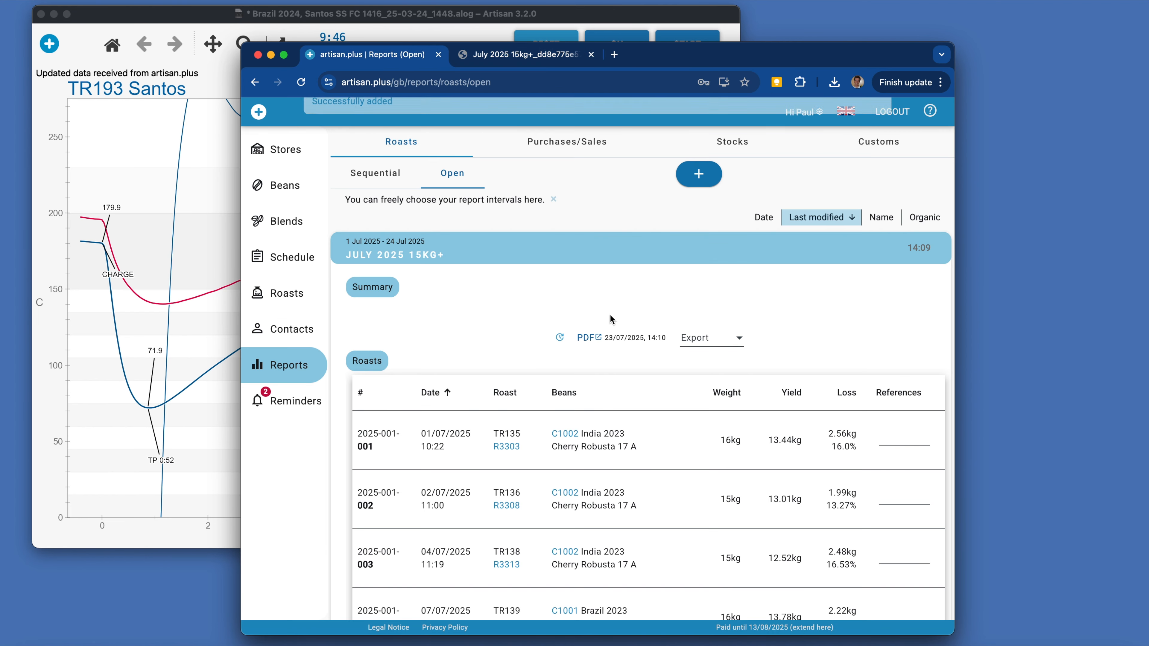
{"action": "left_click", "coordinate": [712, 340]}
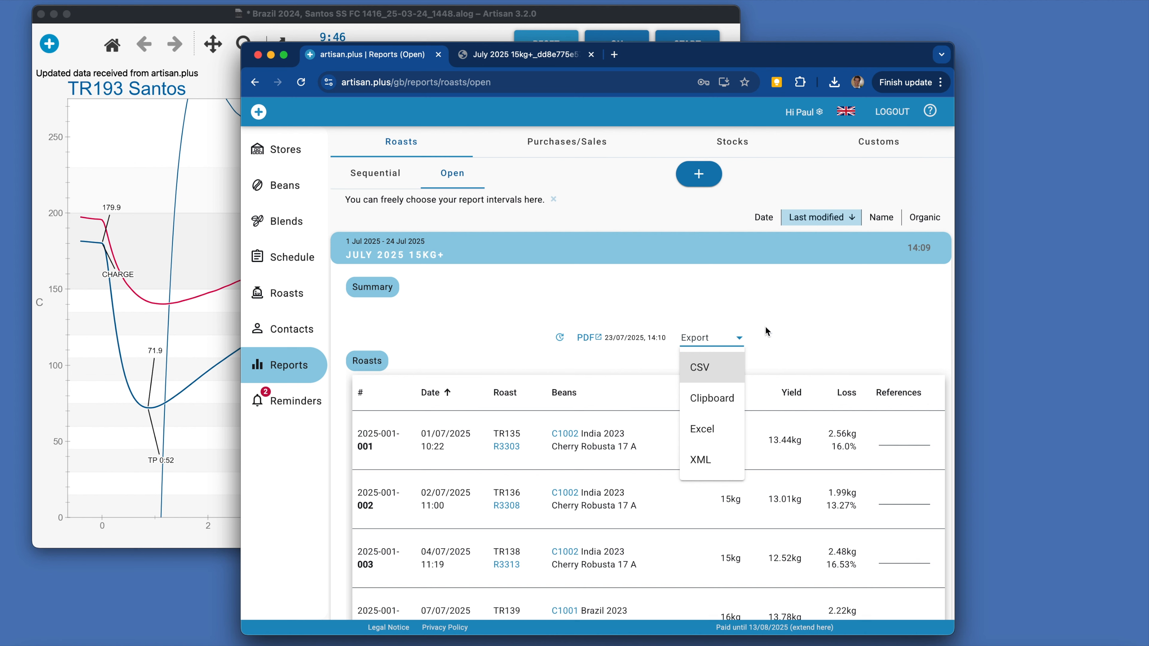
{"action": "left_click", "coordinate": [792, 336]}
Open the July 2025 15kg+ report for editing, examine its dates and filters, and cancel the editing.
{"action": "scroll", "coordinate": [374, 209], "scroll_direction": "down", "scroll_amount": 3}
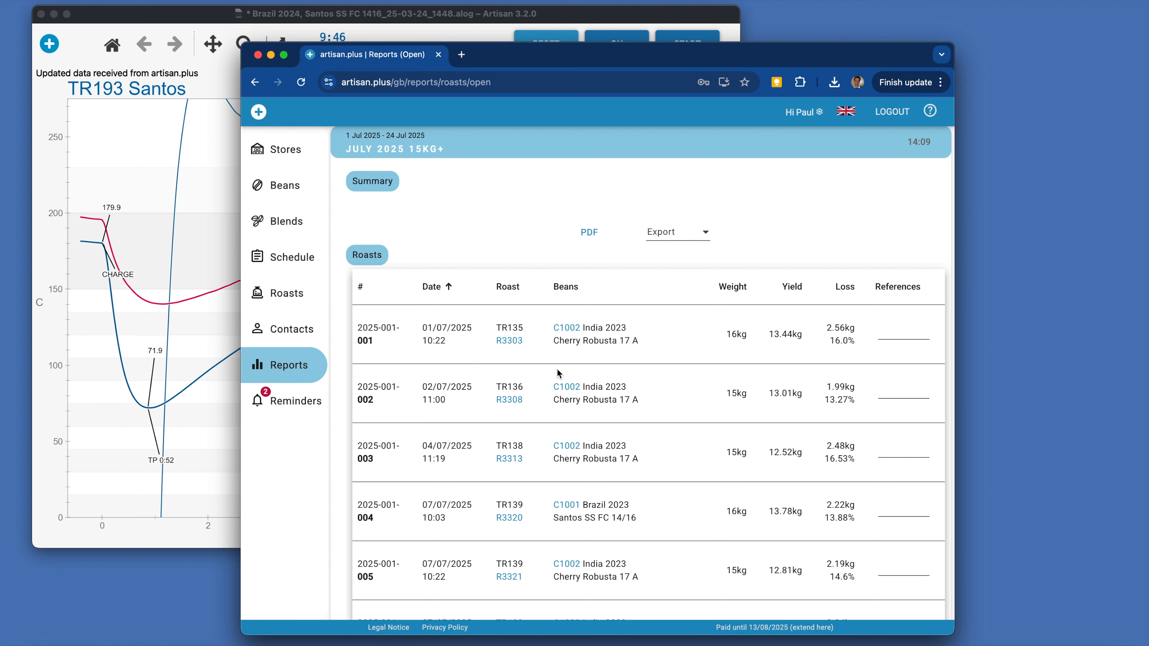
{"action": "scroll", "coordinate": [556, 369], "scroll_direction": "down", "scroll_amount": 10}
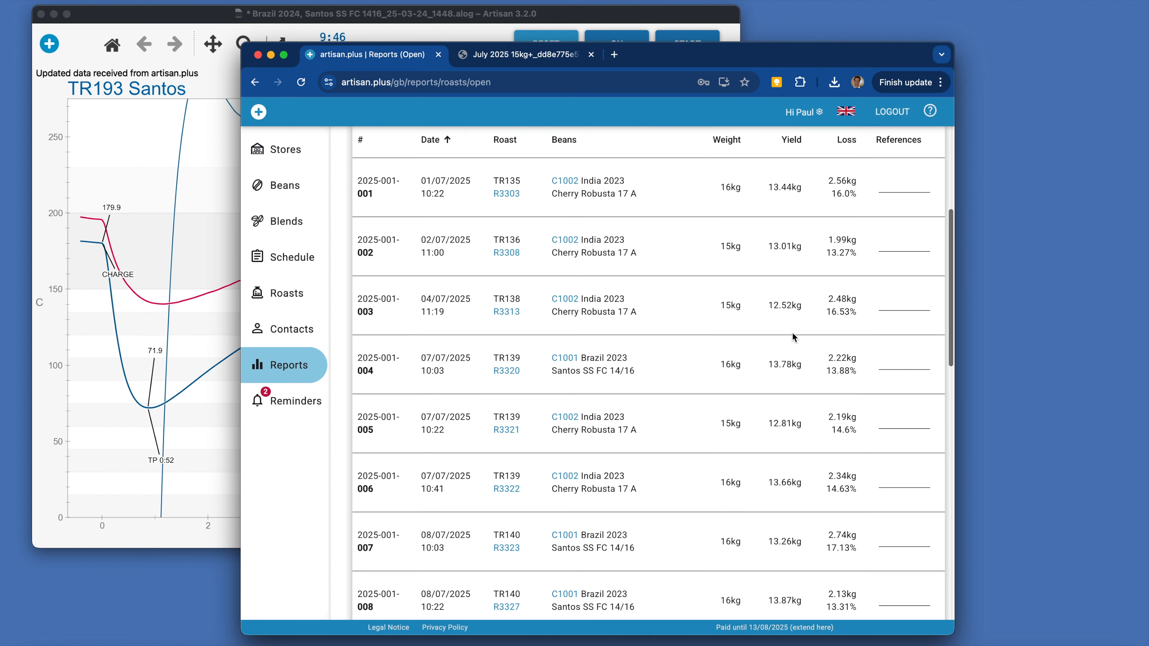
{"action": "scroll", "coordinate": [865, 455], "scroll_direction": "down", "scroll_amount": 6}
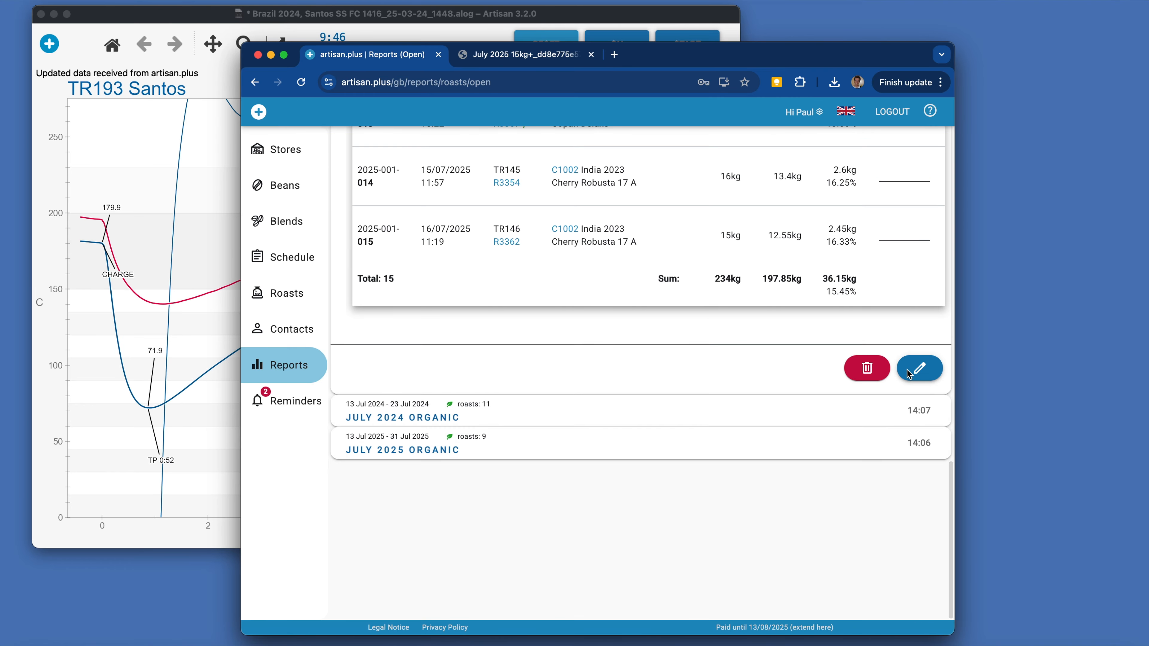
{"action": "left_click", "coordinate": [919, 368]}
{"action": "scroll", "coordinate": [906, 369], "scroll_direction": "up", "scroll_amount": 5}
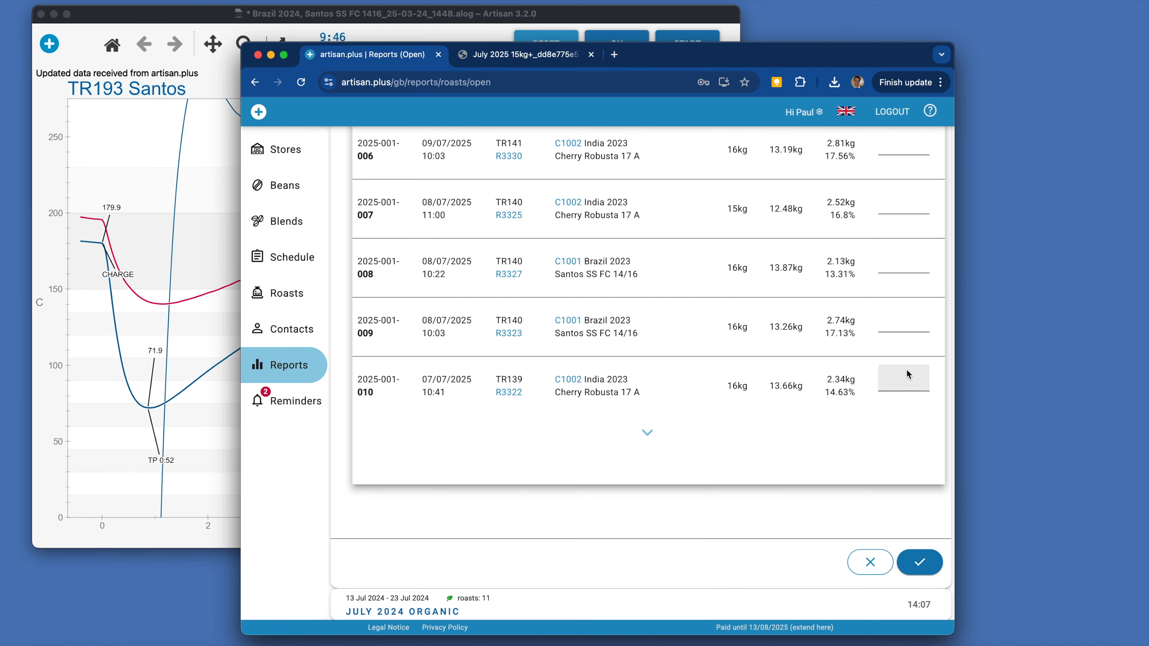
{"action": "scroll", "coordinate": [666, 365], "scroll_direction": "down", "scroll_amount": 3}
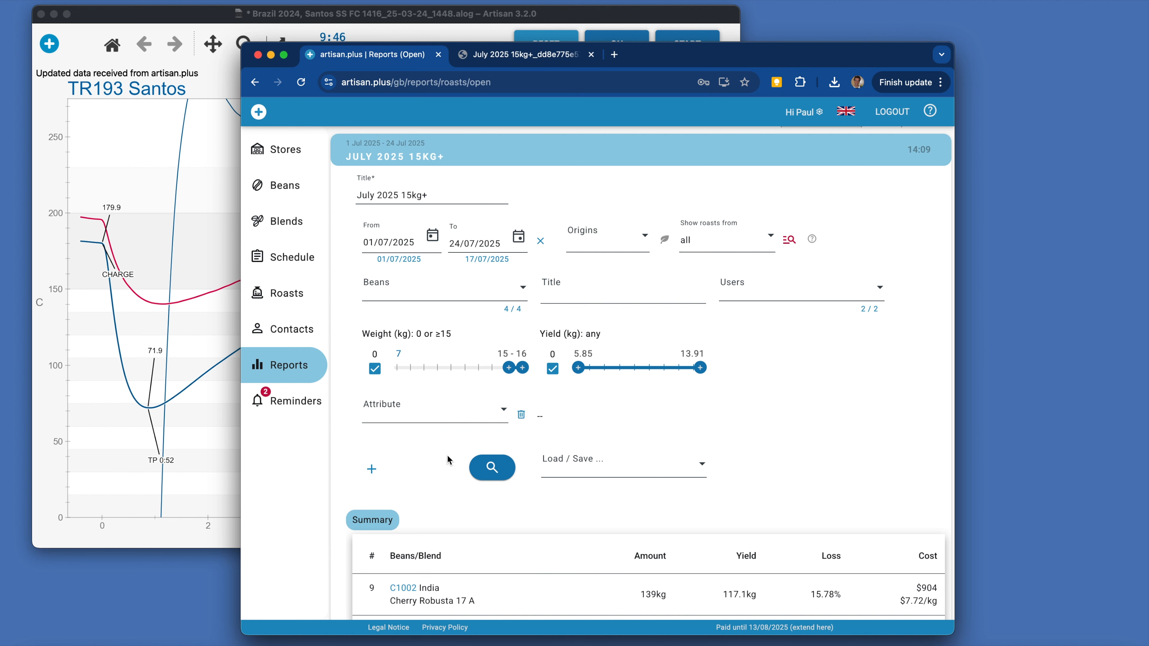
{"action": "scroll", "coordinate": [447, 454], "scroll_direction": "down", "scroll_amount": 10}
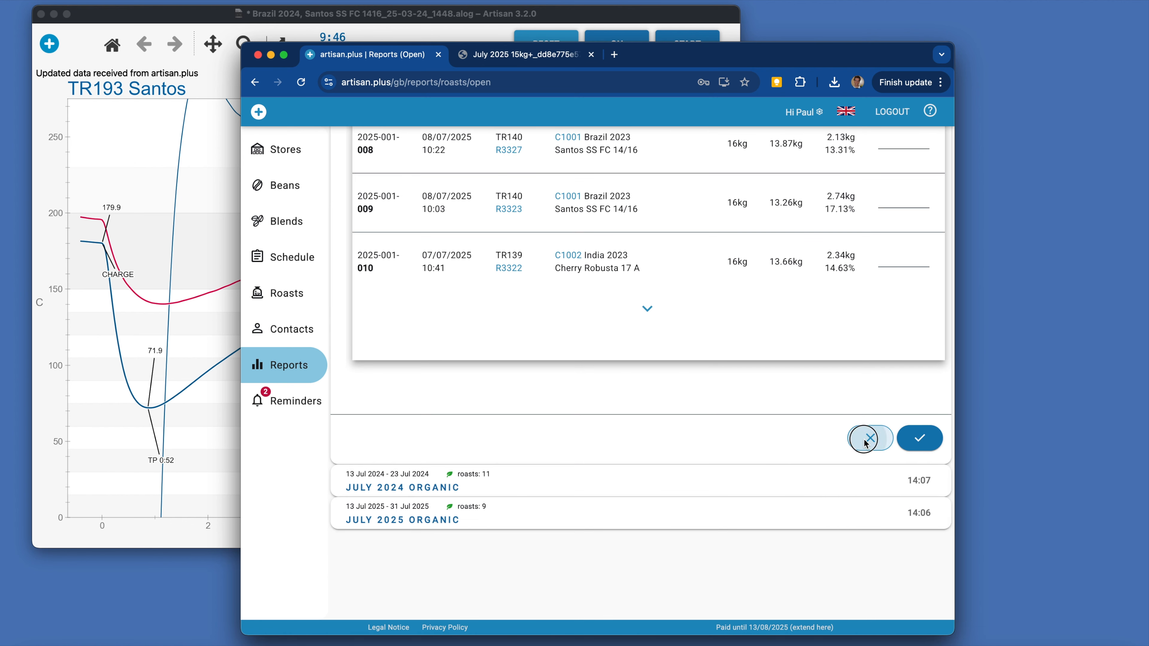
{"action": "left_click", "coordinate": [864, 441]}
{"action": "scroll", "coordinate": [666, 332], "scroll_direction": "up", "scroll_amount": 15}
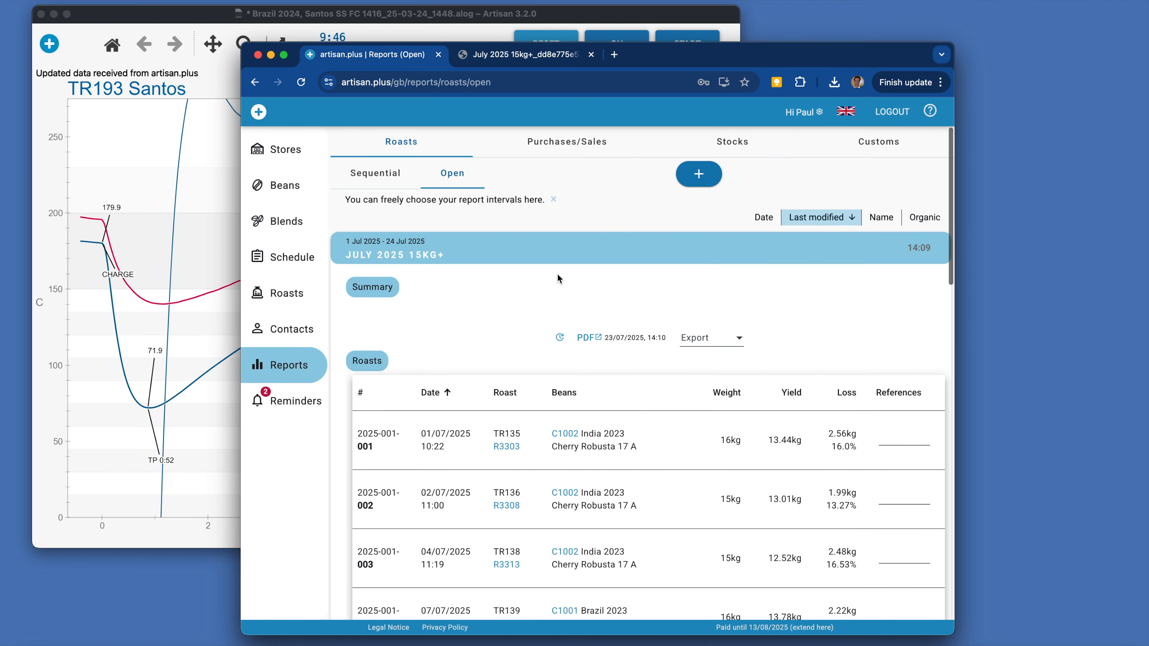
Collapse the July 2025 15kg+ report and sort the saved reports by date.
{"action": "left_click", "coordinate": [566, 253]}
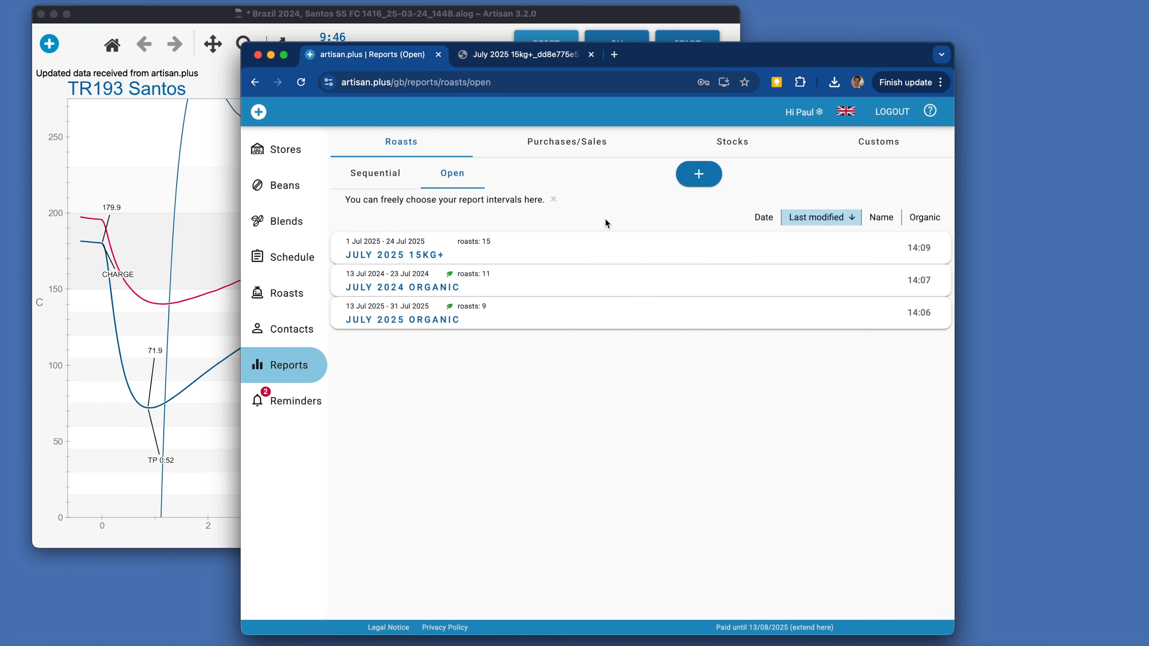
{"action": "left_click", "coordinate": [760, 223]}
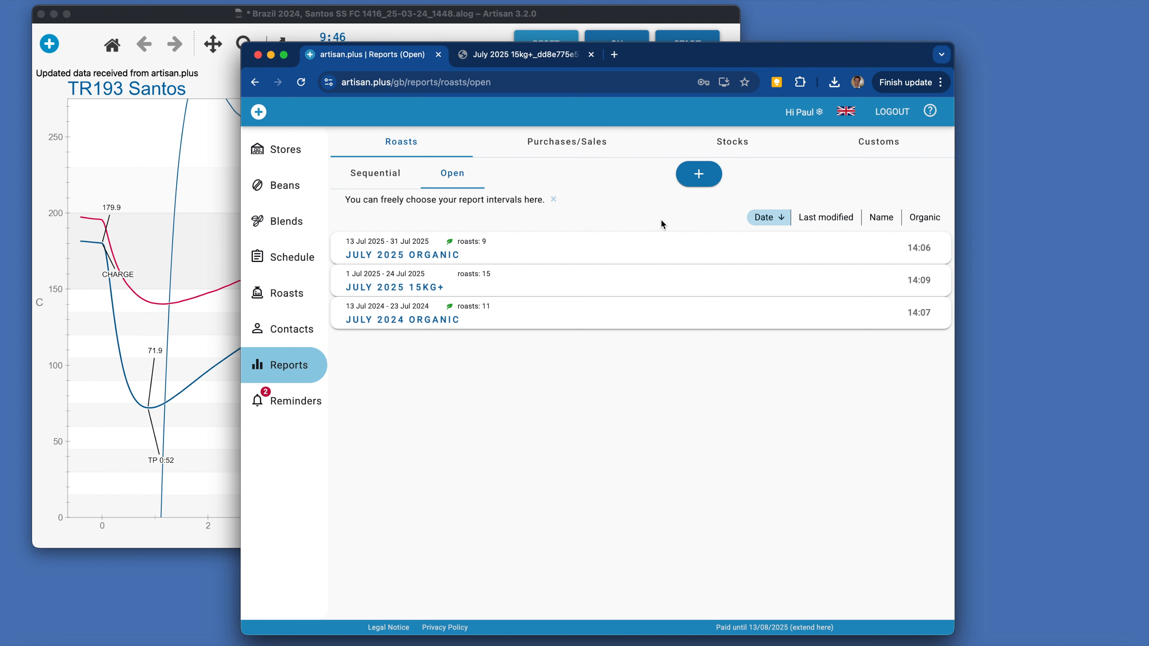
Start a new open roast report with the start date 01/01/2024.
{"action": "left_click", "coordinate": [694, 177]}
{"action": "left_click_drag", "start_coordinate": [386, 291], "coordinate": [396, 294]}
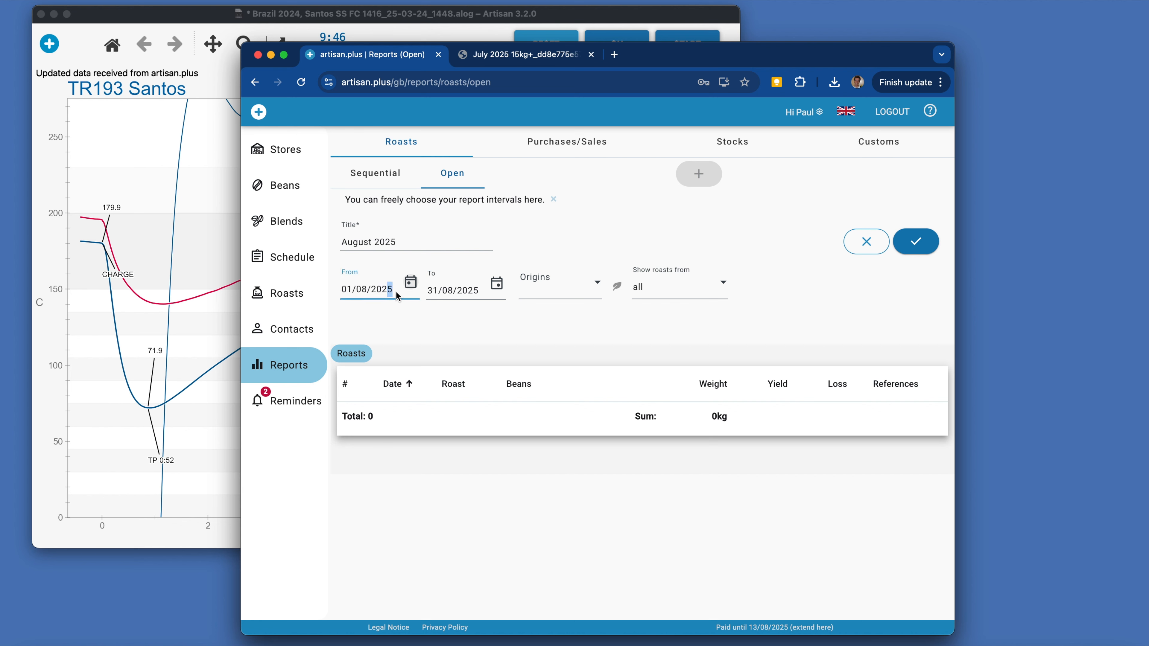
{"action": "key", "text": "BackSpace"}
{"action": "key", "text": "BackSpace"}
{"action": "type", "text": "01"}
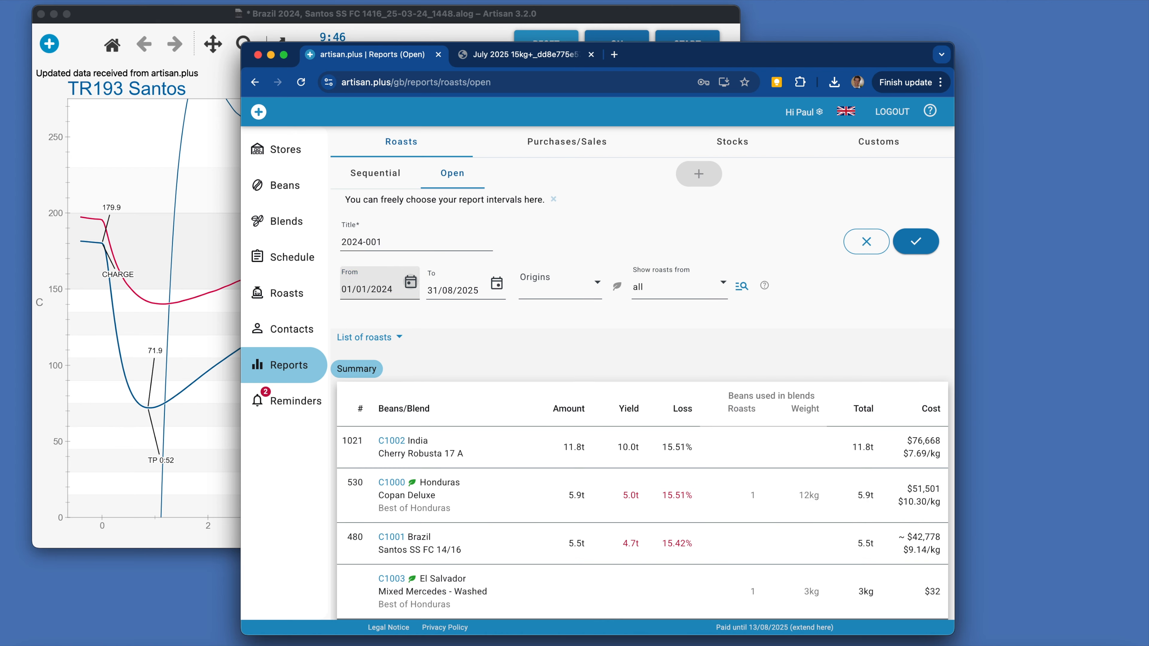
Set the new report's end date to 31/12/2024.
{"action": "left_click", "coordinate": [497, 283]}
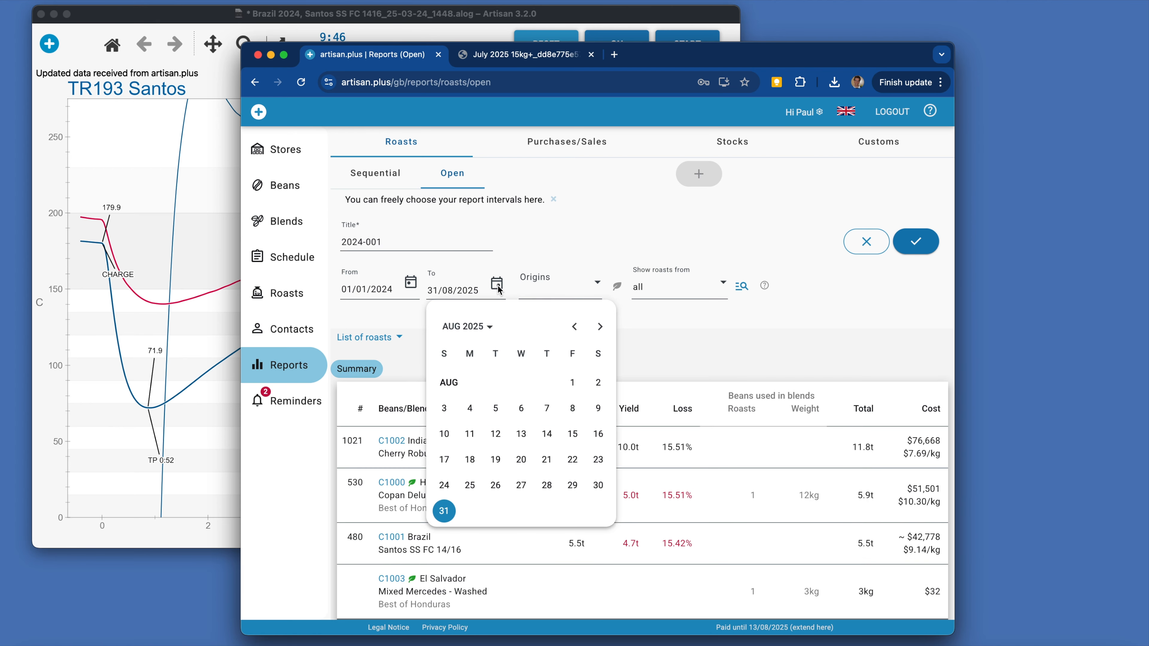
{"action": "left_click", "coordinate": [474, 327]}
{"action": "left_click", "coordinate": [469, 376]}
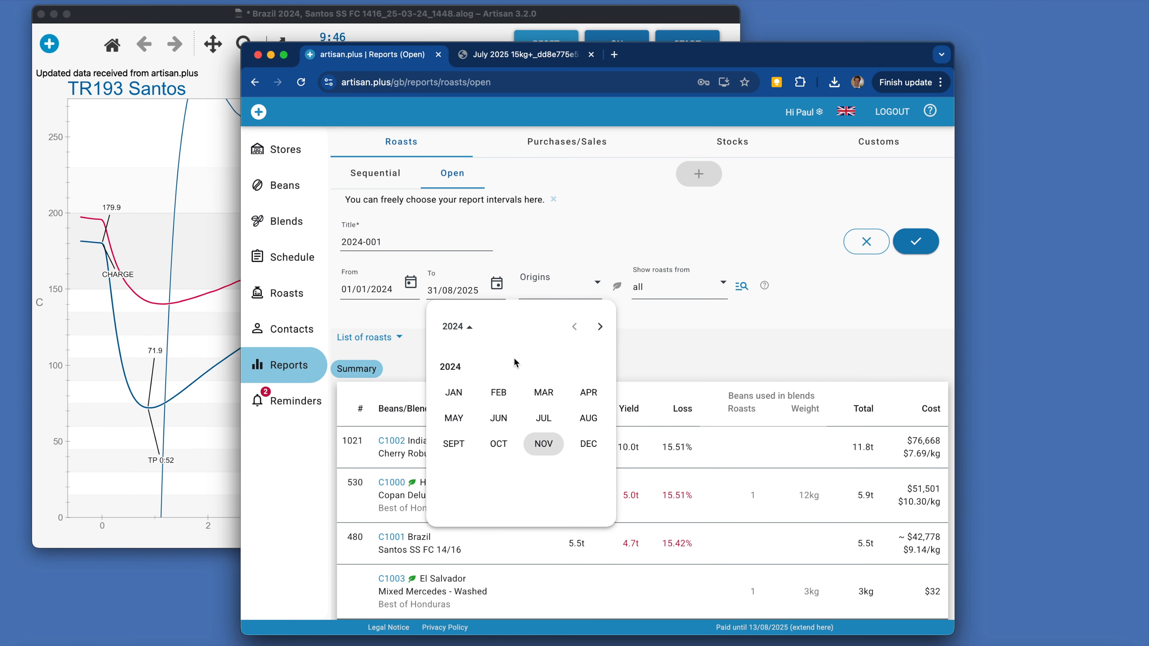
{"action": "left_click", "coordinate": [589, 447]}
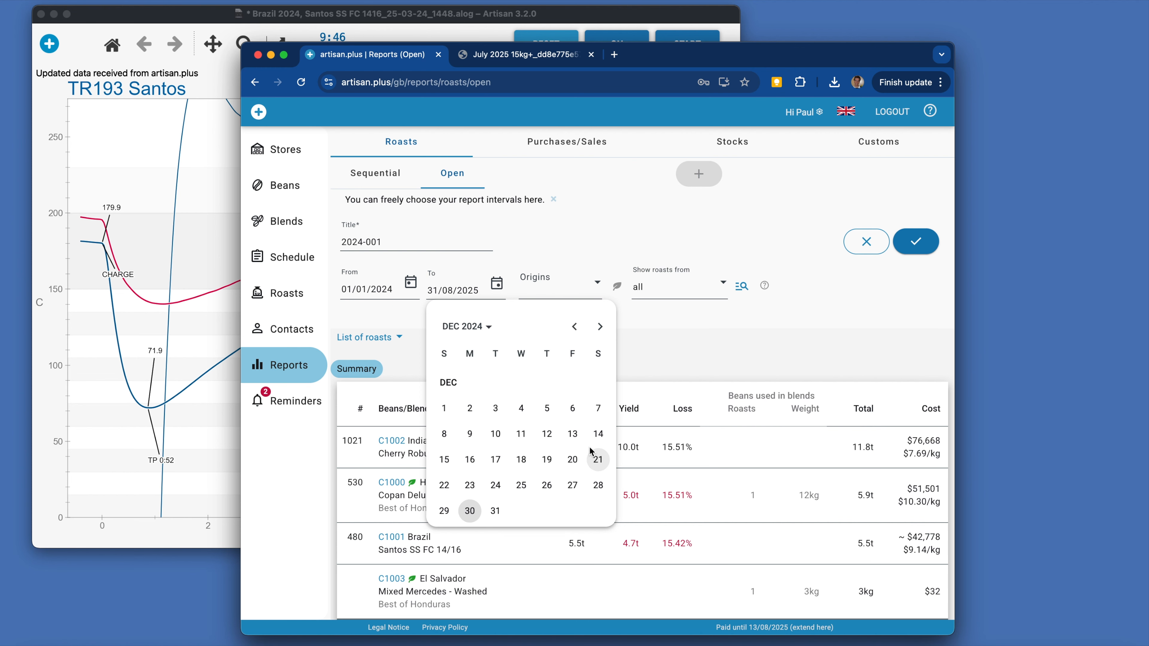
{"action": "left_click", "coordinate": [495, 510]}
Limit the 2024 report to roasts with beans of Asian origin and save it.
{"action": "left_click", "coordinate": [572, 294]}
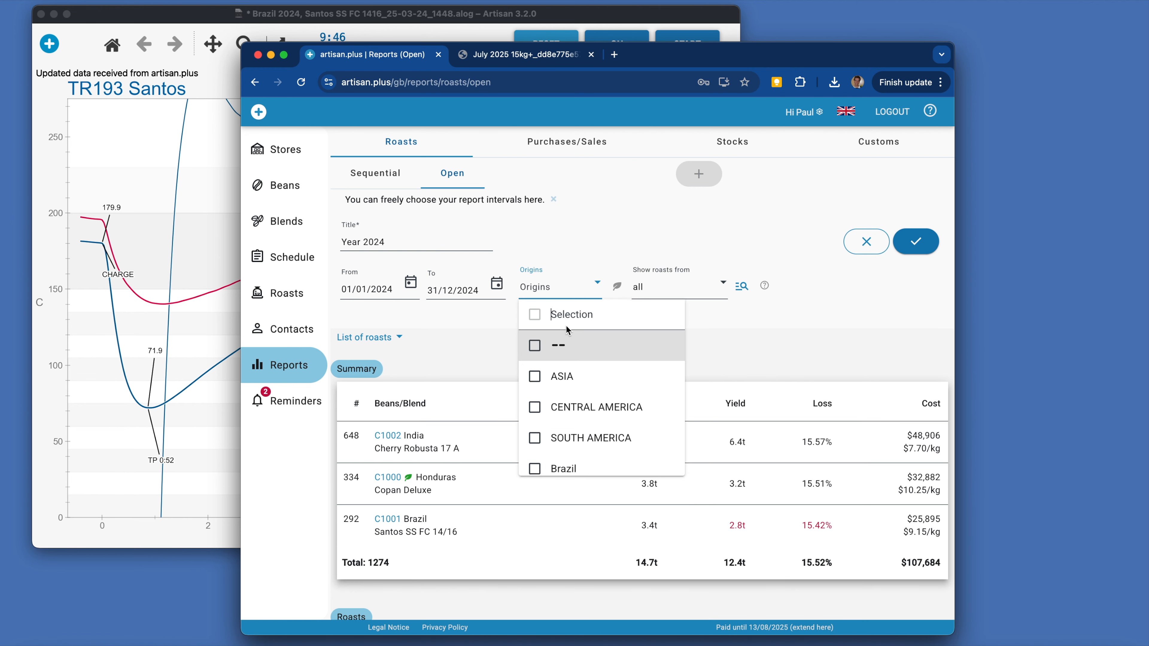
{"action": "left_click", "coordinate": [583, 375]}
{"action": "left_click", "coordinate": [707, 340]}
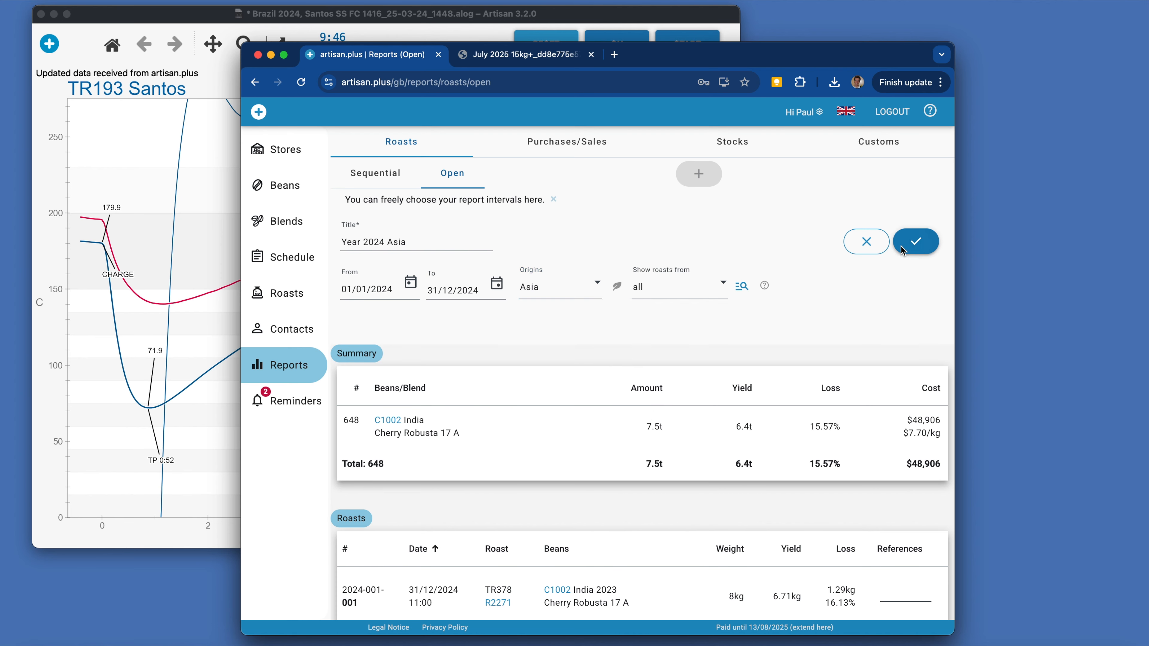
{"action": "left_click", "coordinate": [916, 243]}
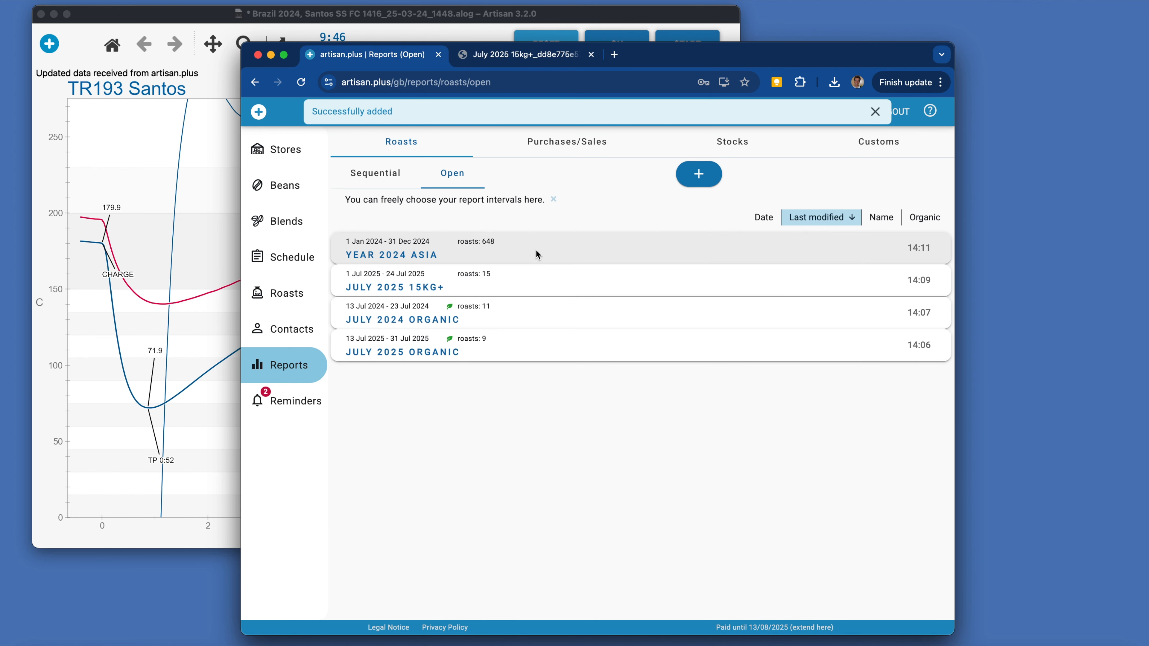
Review the summary of the Year 2024 Asia report, collapse it, and go to the stores overview.
{"action": "left_click", "coordinate": [514, 247]}
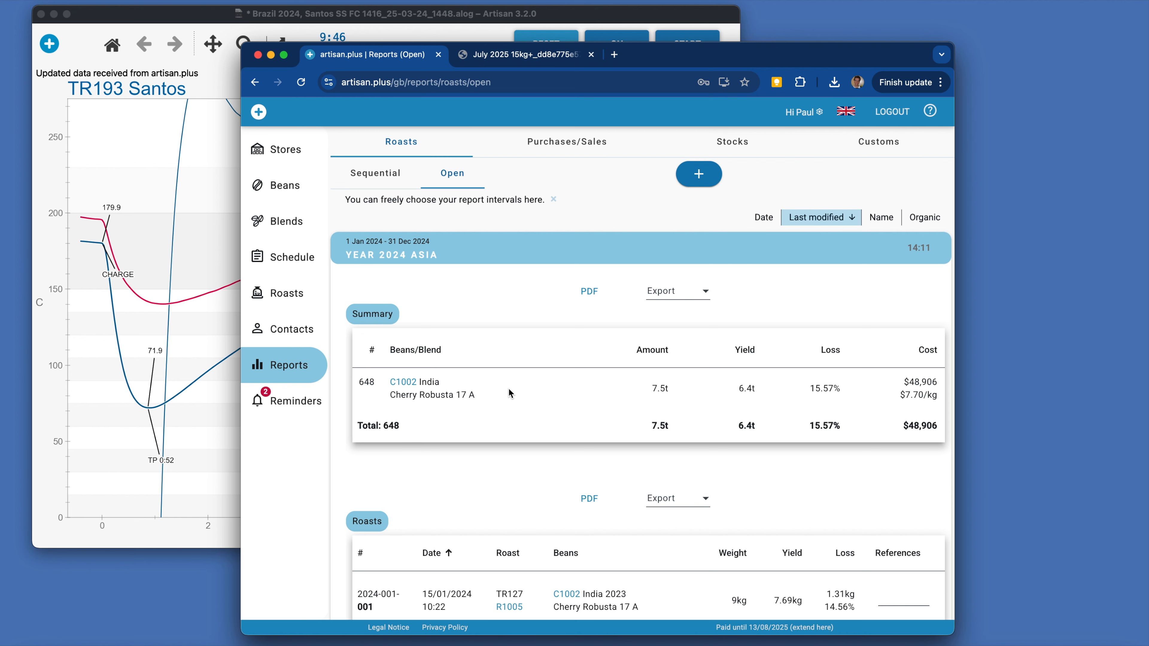
{"action": "left_click", "coordinate": [467, 248]}
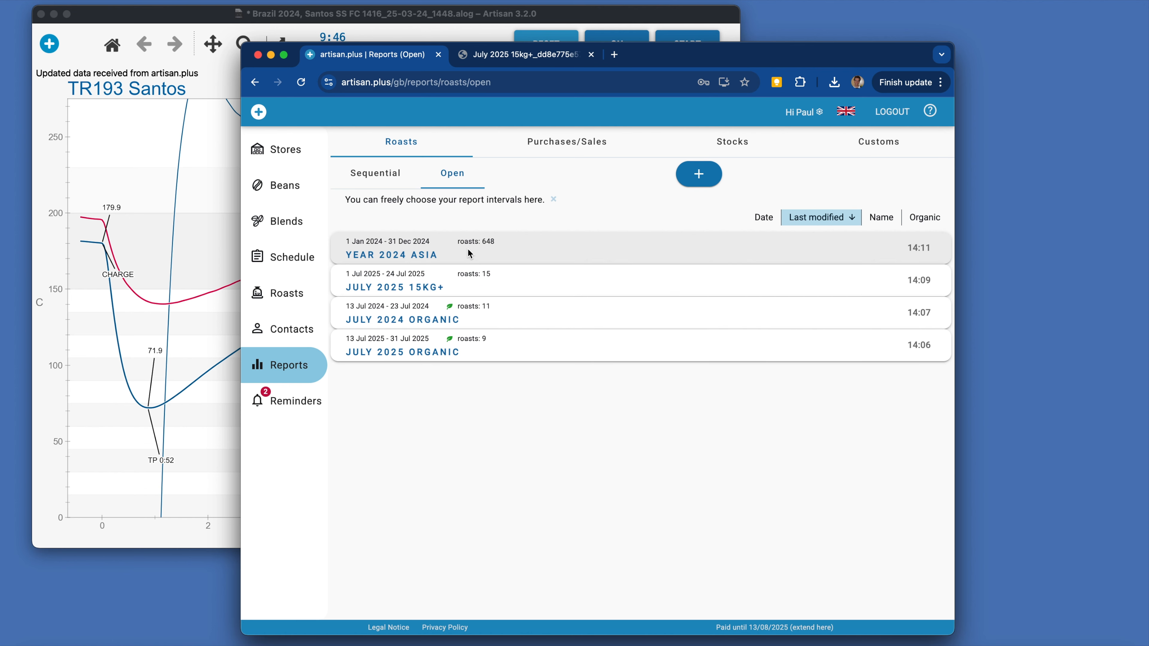
{"action": "left_click", "coordinate": [265, 141]}
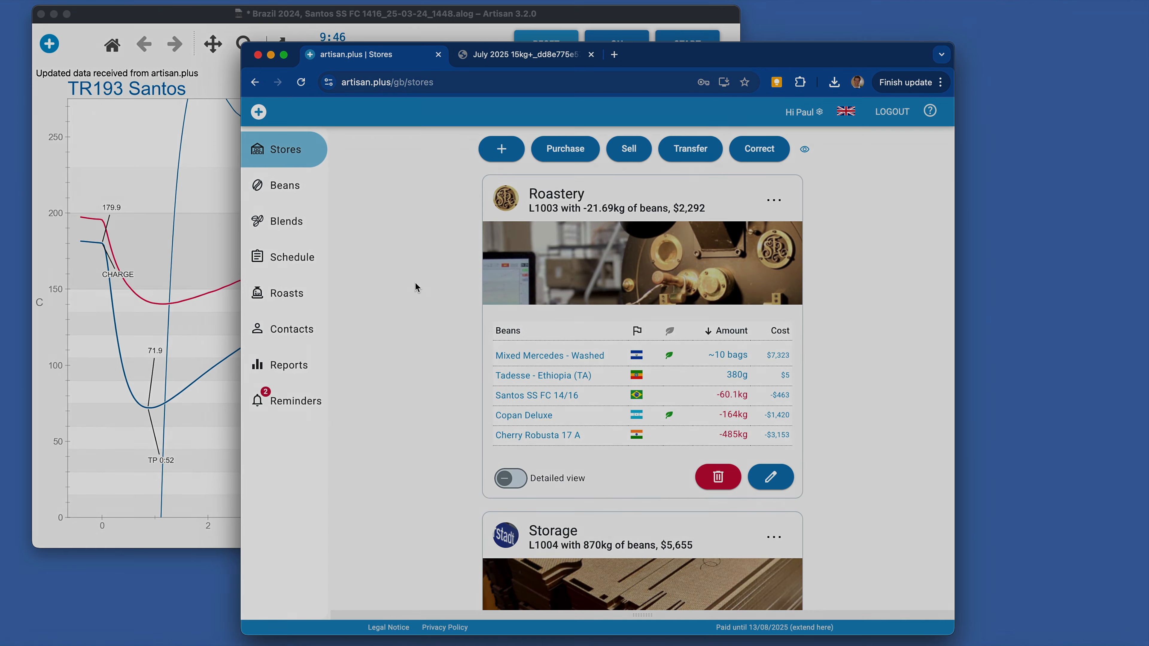